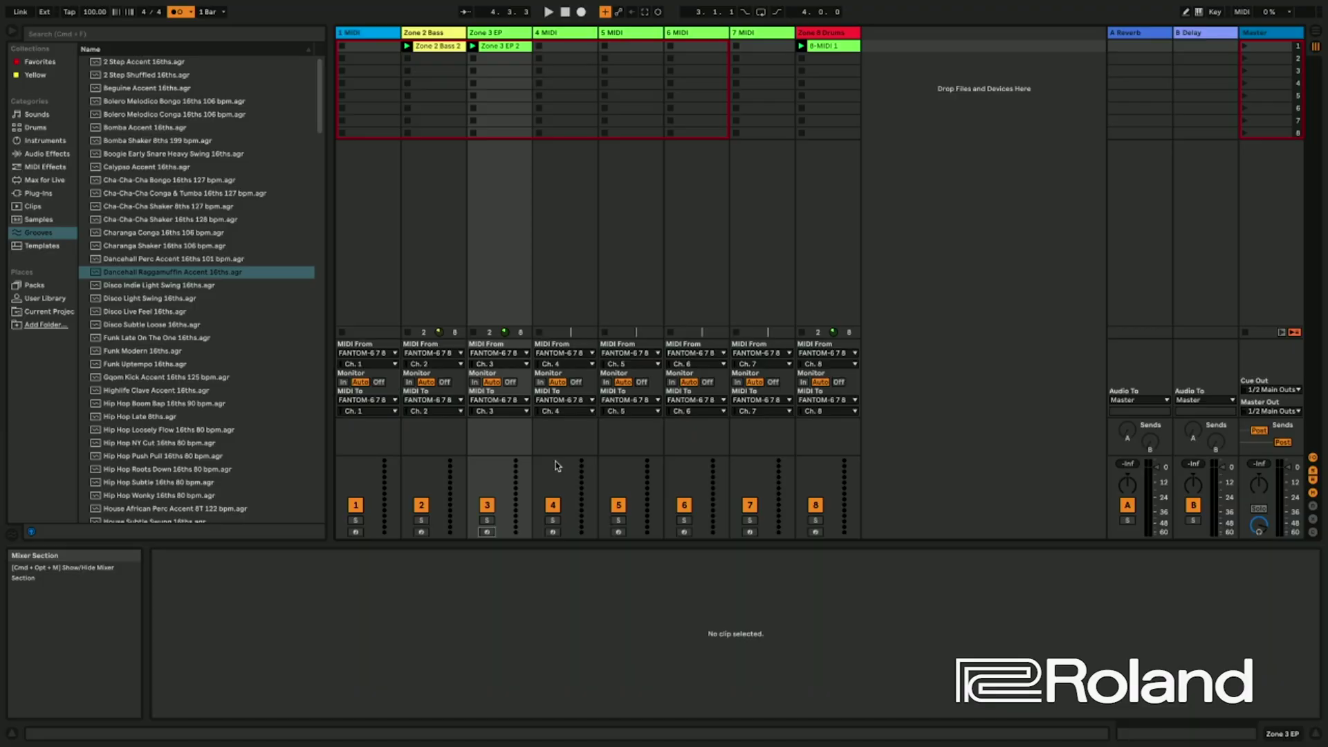
- Switch to Arrangement View and select the Zone 2 Bass, Zone 3 EP and Zone 8 Drums lanes
key(Tab)
scroll(693, 301, up, 3)
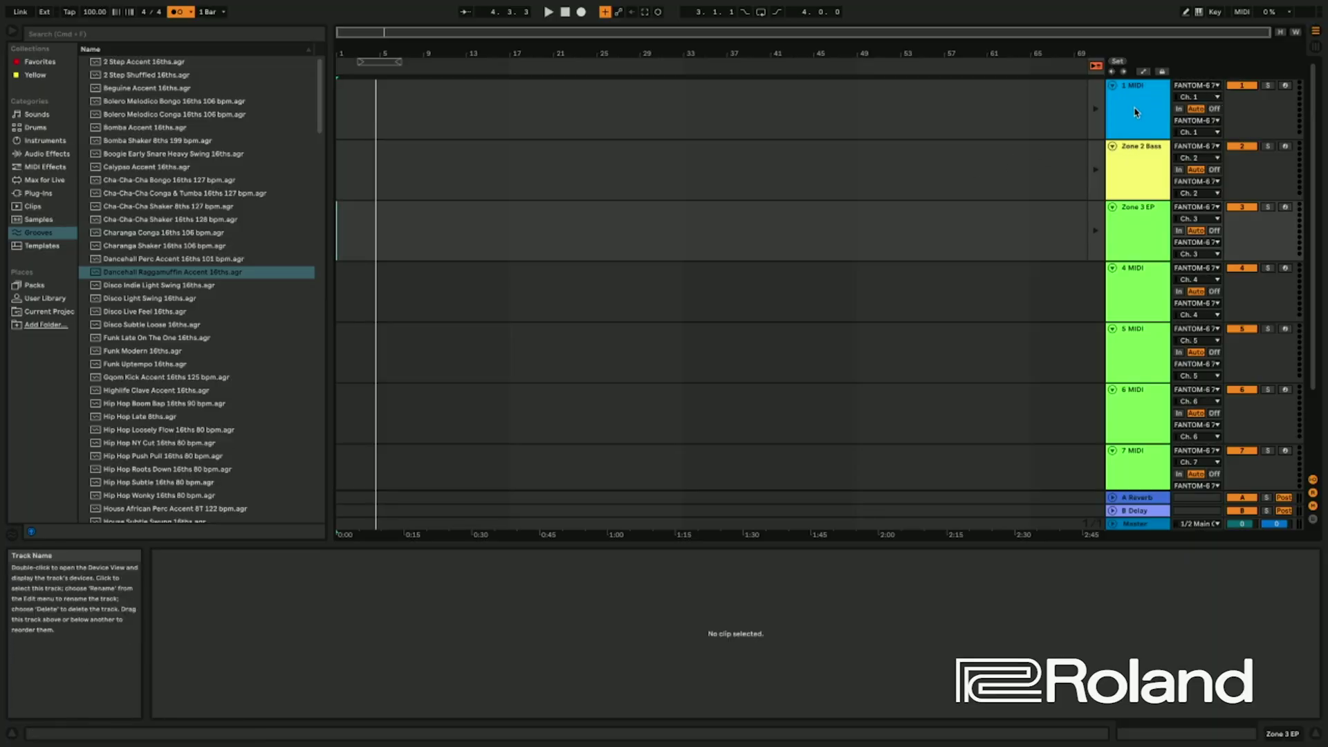
click(1145, 172)
click(1137, 240)
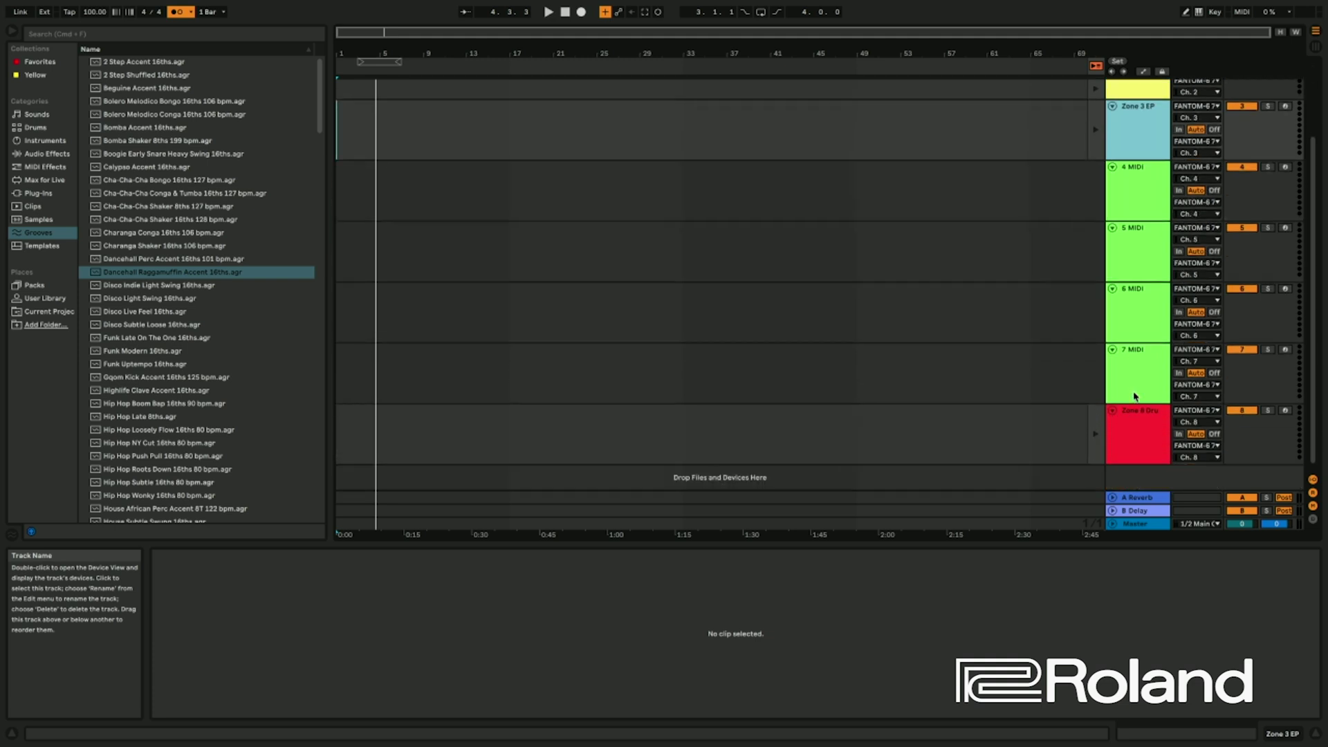
click(1141, 437)
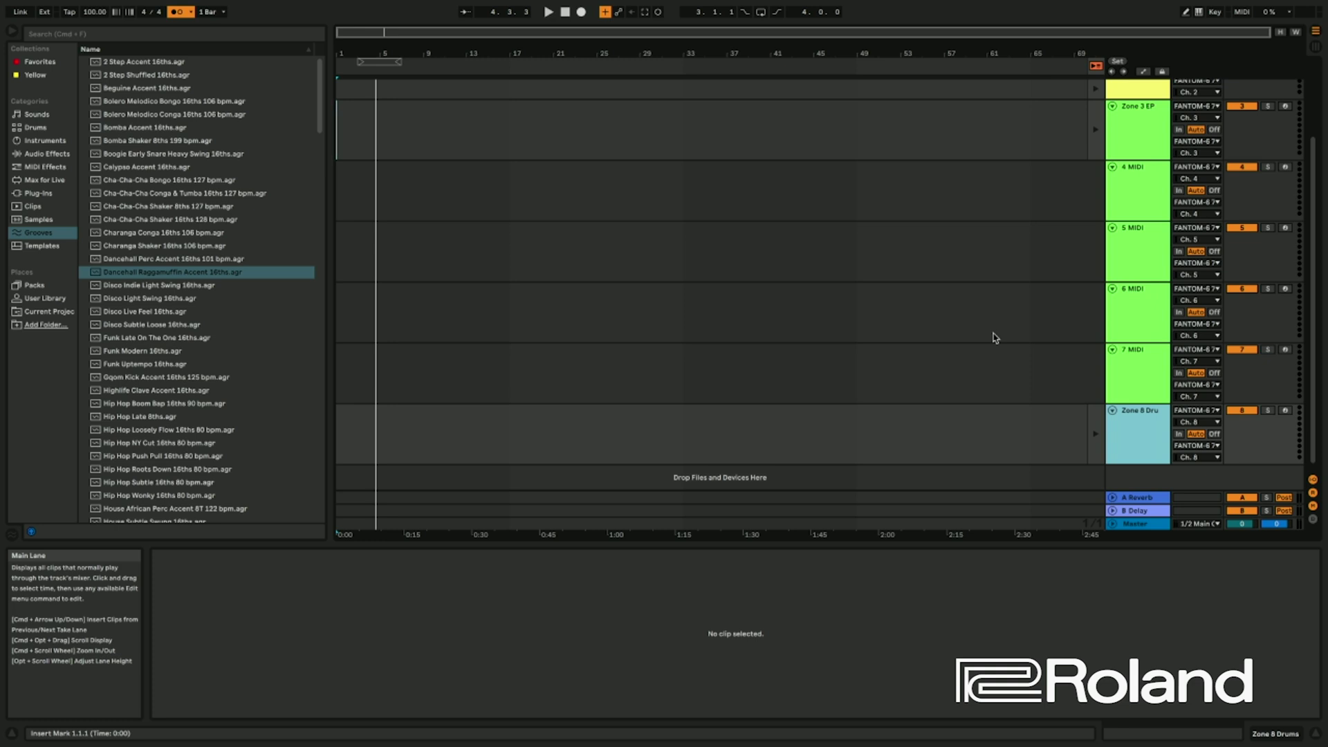
key(Tab)
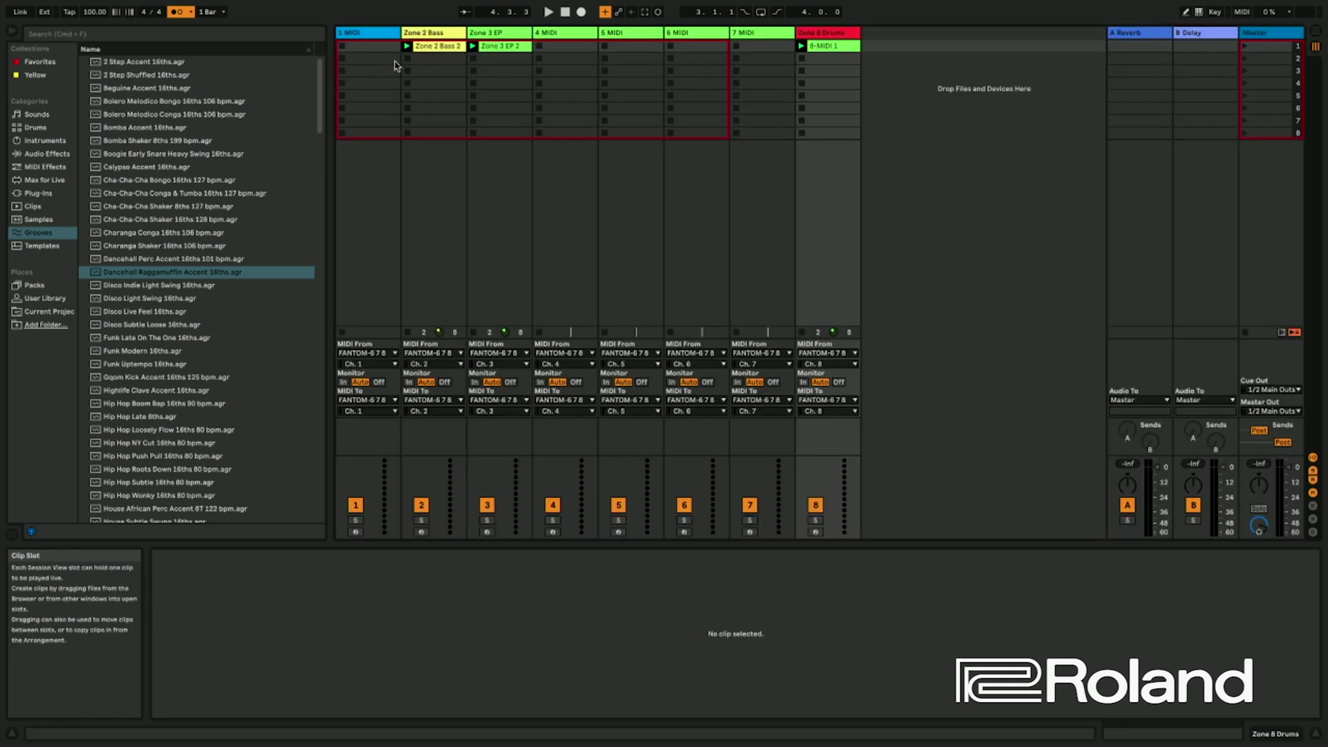
key(Tab)
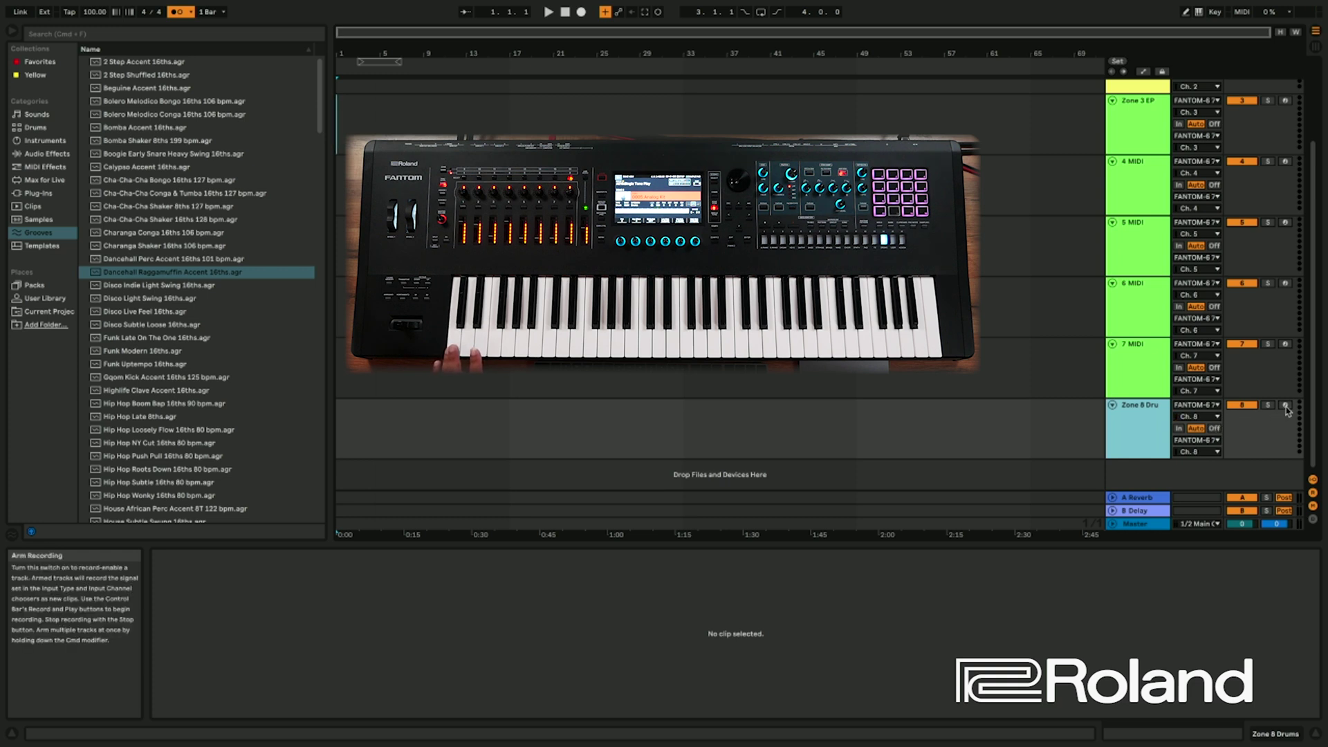
- Arm Zone 8 Drums for recording and zoom the timeline in on the opening bars
click(1284, 406)
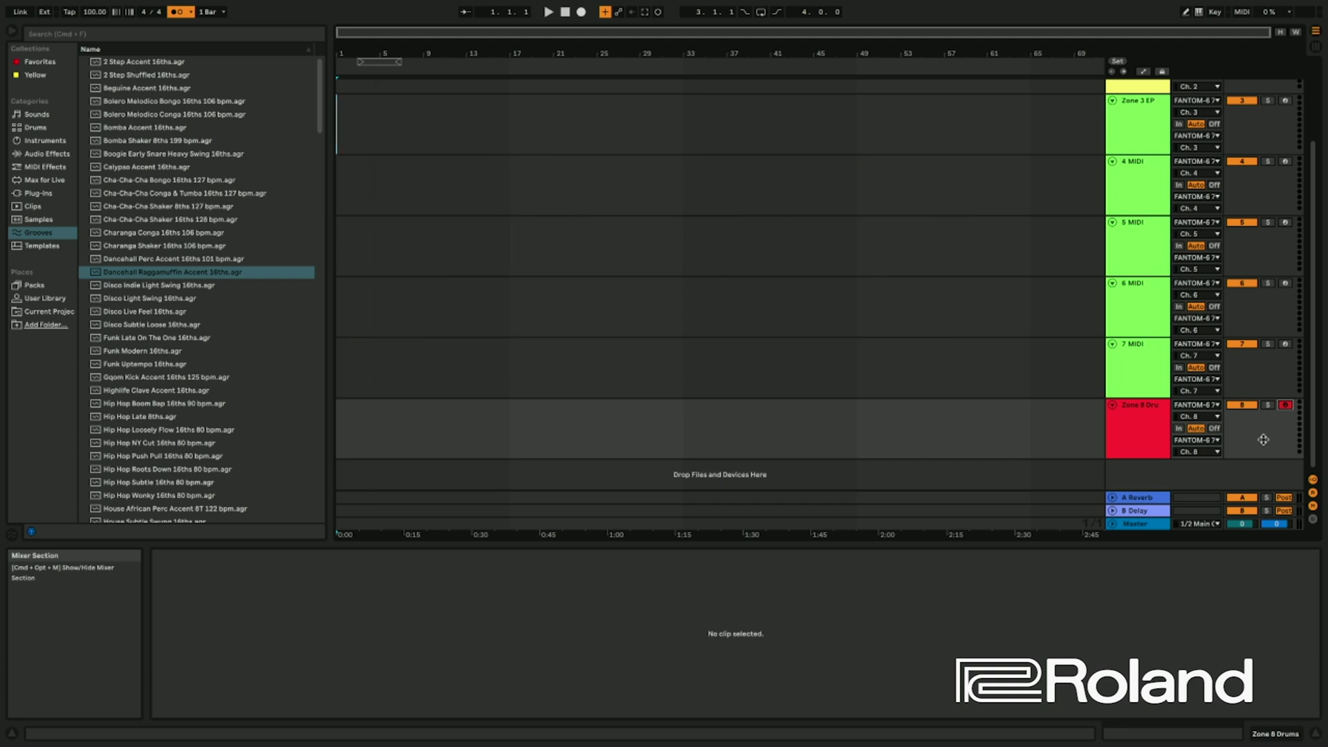
click(862, 273)
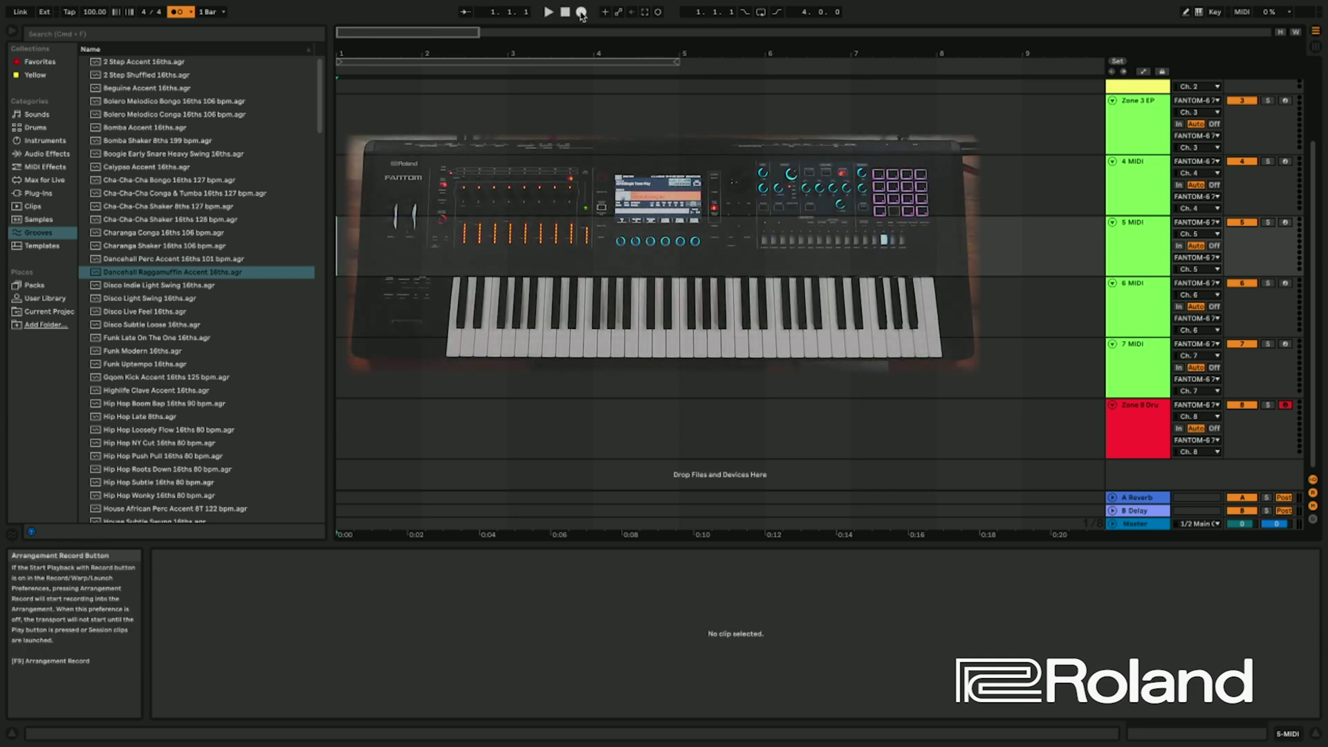
- Record a four-bar Zone 8 Drums 2 clip of C1 and E1 hits from the Fantom
click(582, 13)
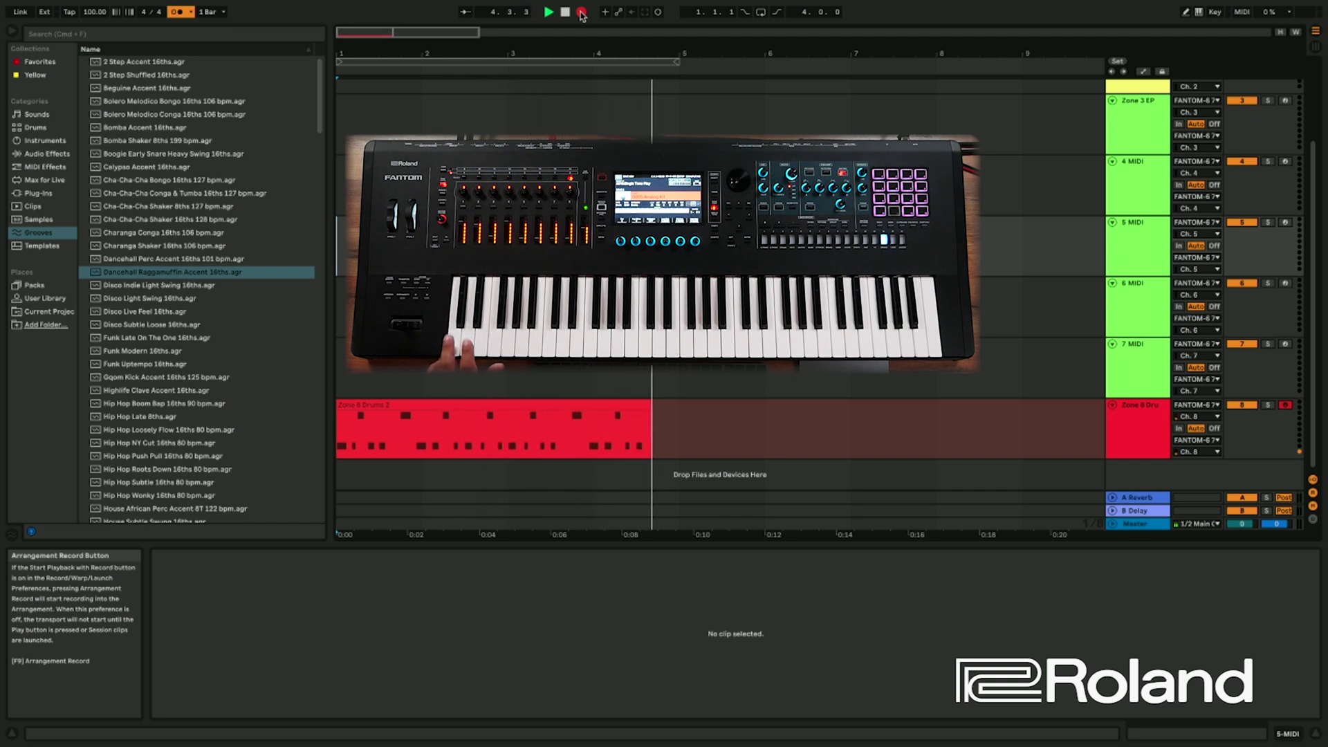
click(581, 12)
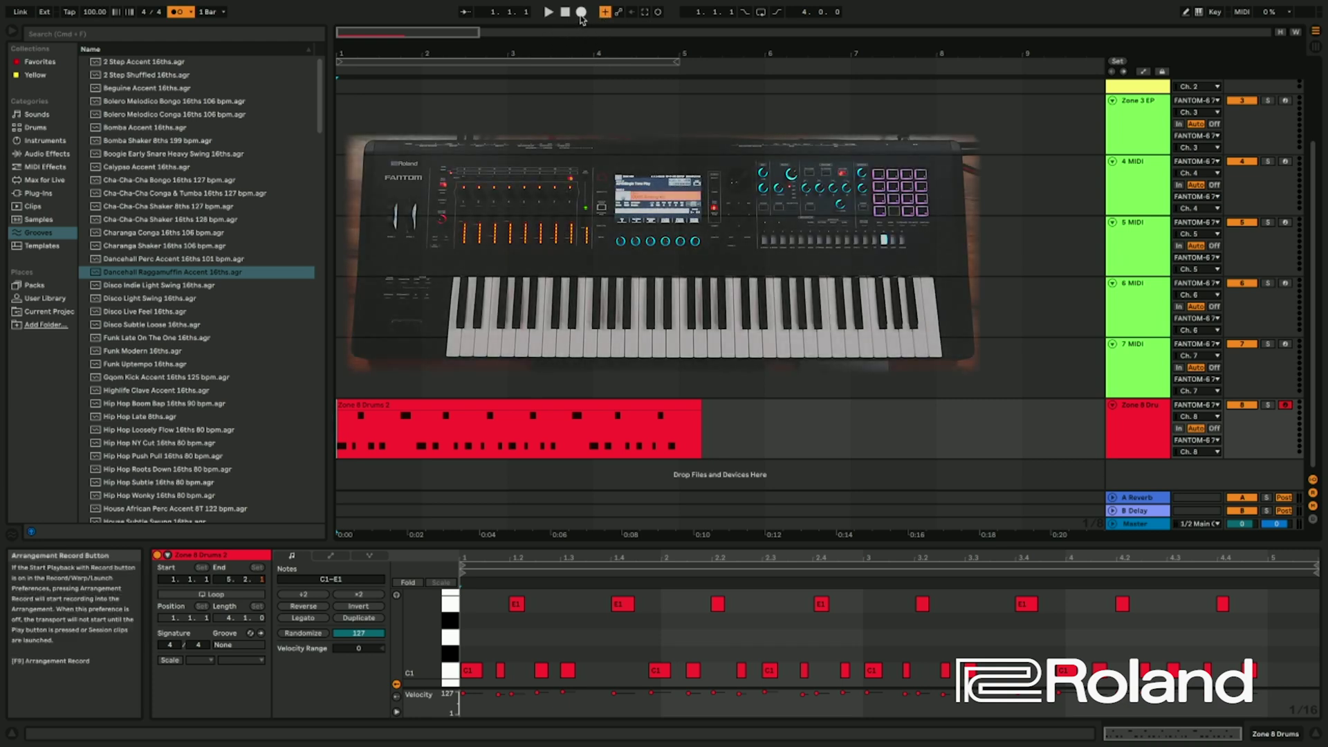
- Record a second drum take as Zone 8 Drums 3 and trim it to end at bar 5
click(582, 16)
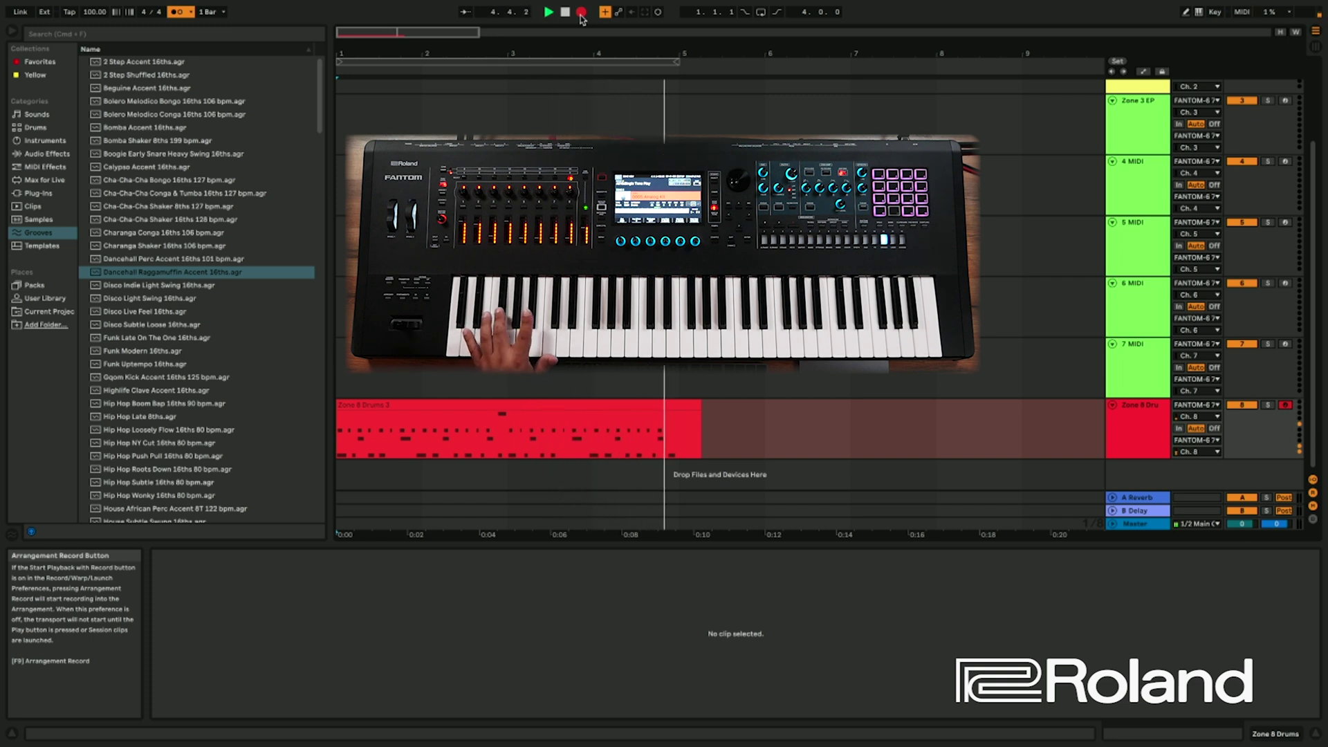
click(581, 14)
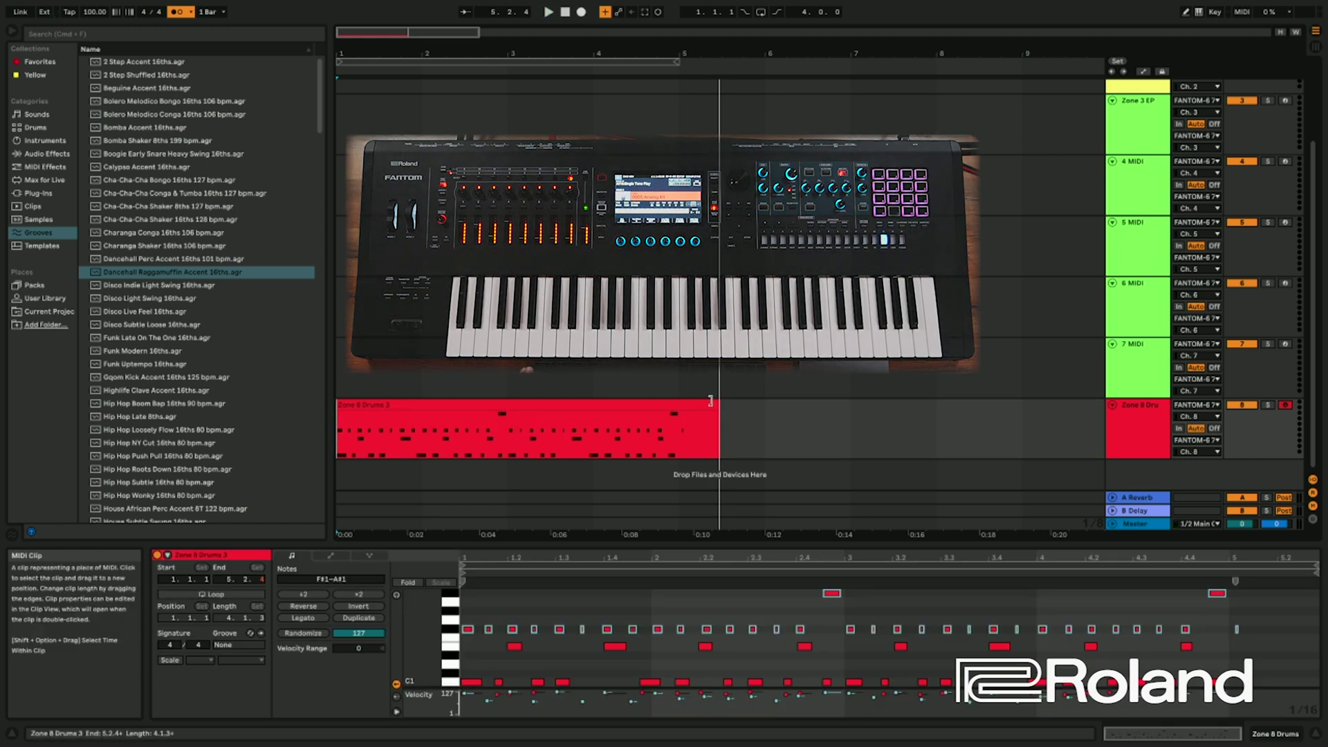
drag(720, 405, 682, 407)
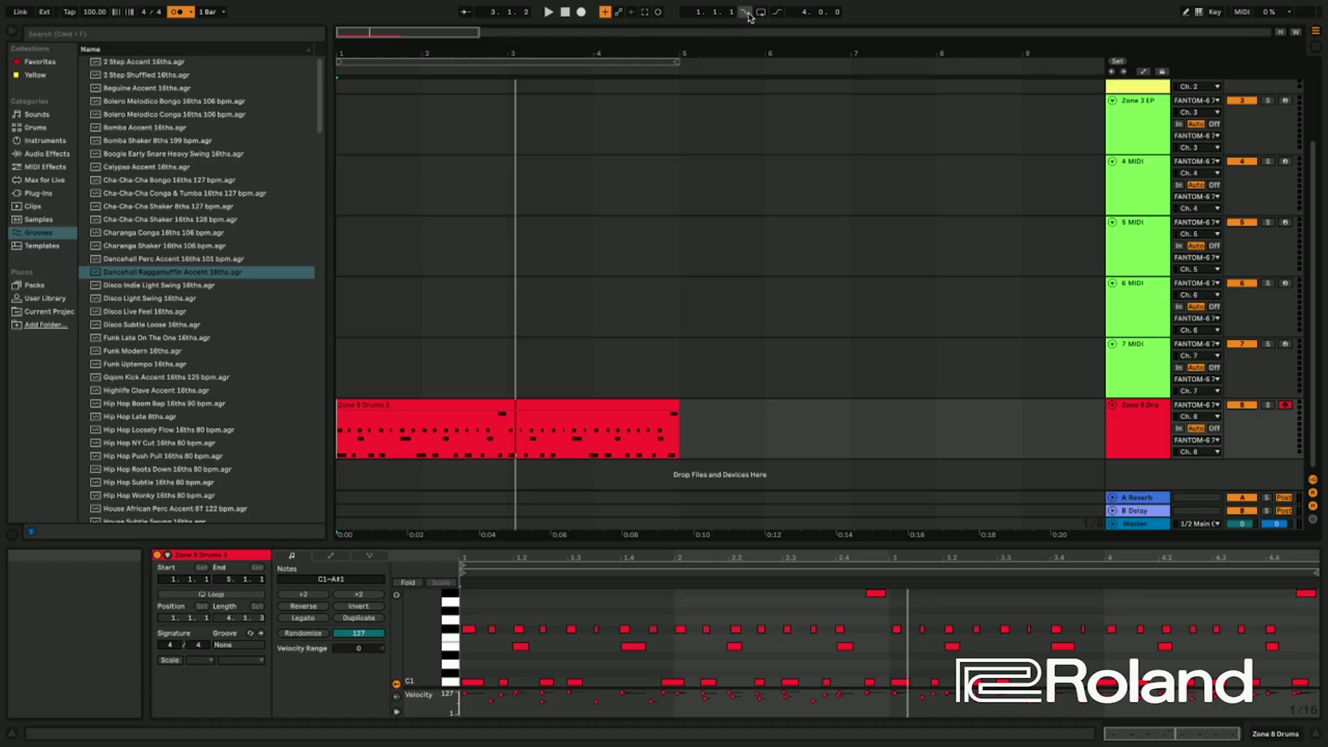
- Turn on the bar 1–5 loop and deselect the drum clip
click(761, 14)
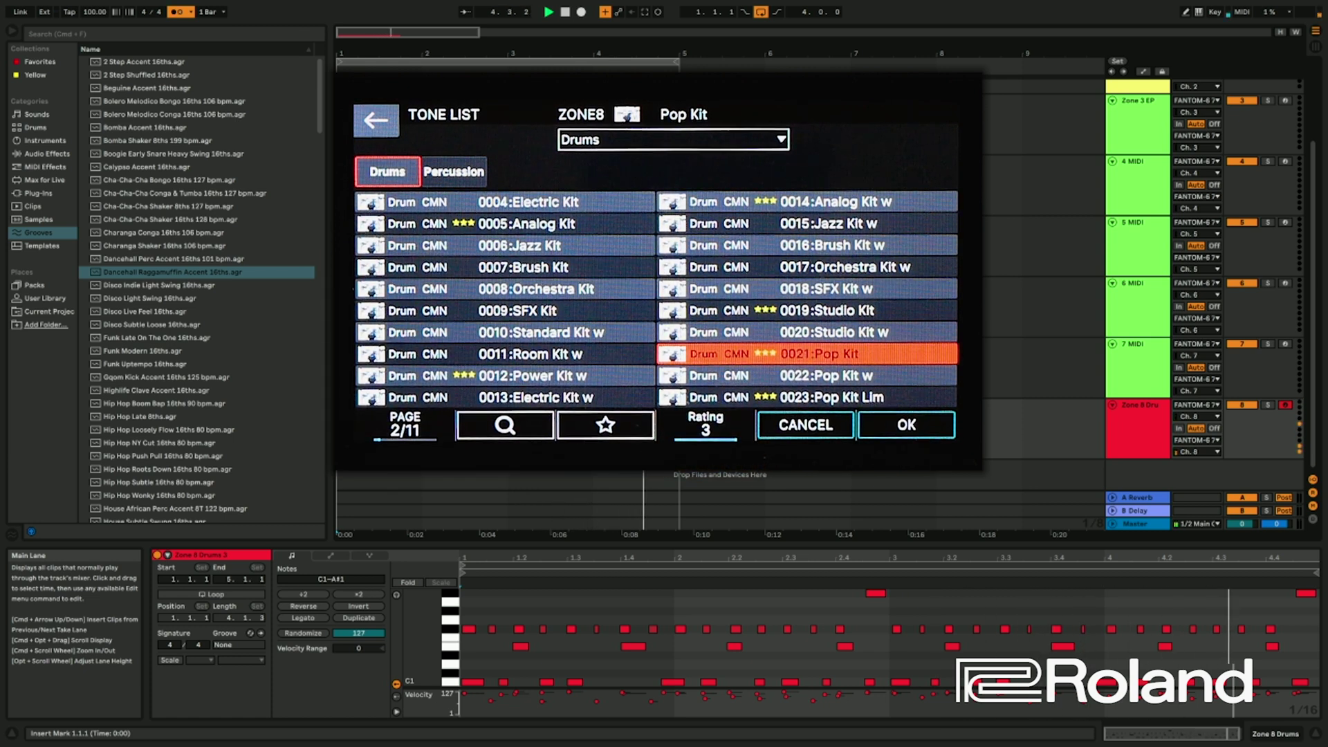
click(614, 245)
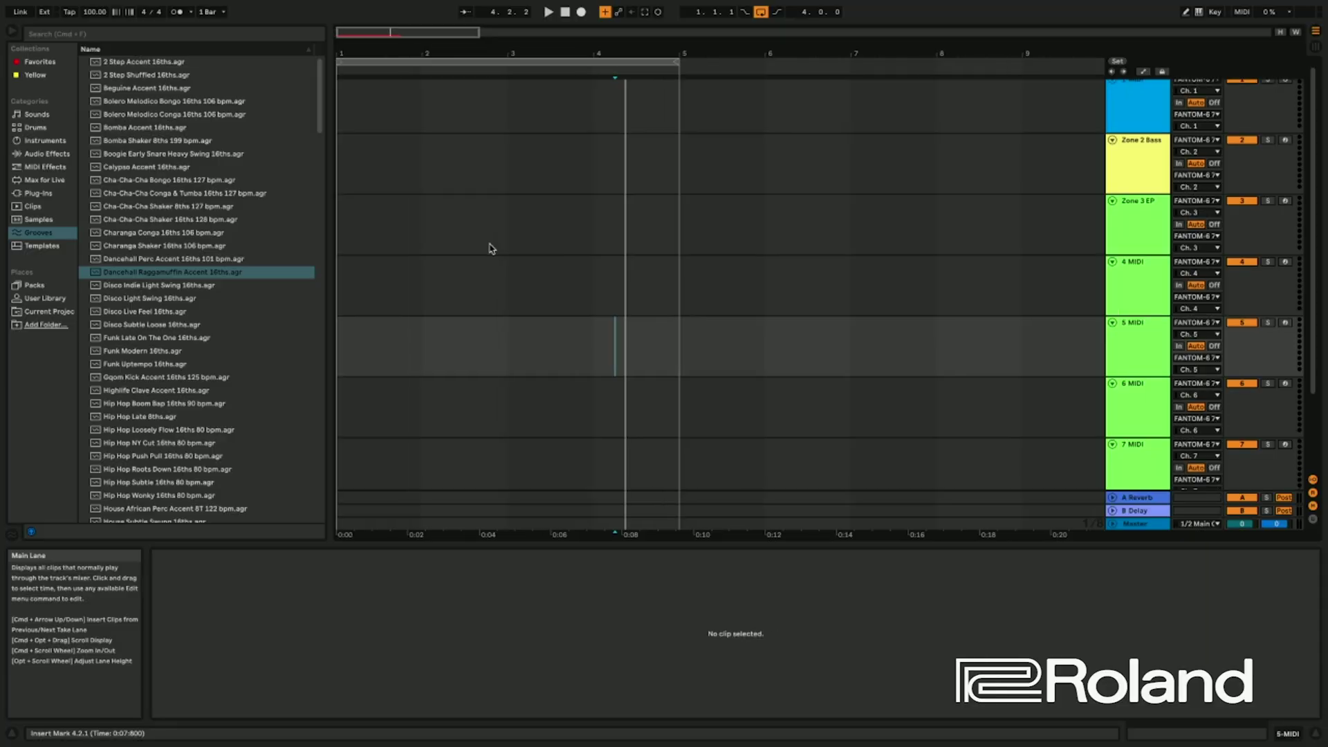
- Select the Zone 2 Bass track and arm it for recording
click(1135, 158)
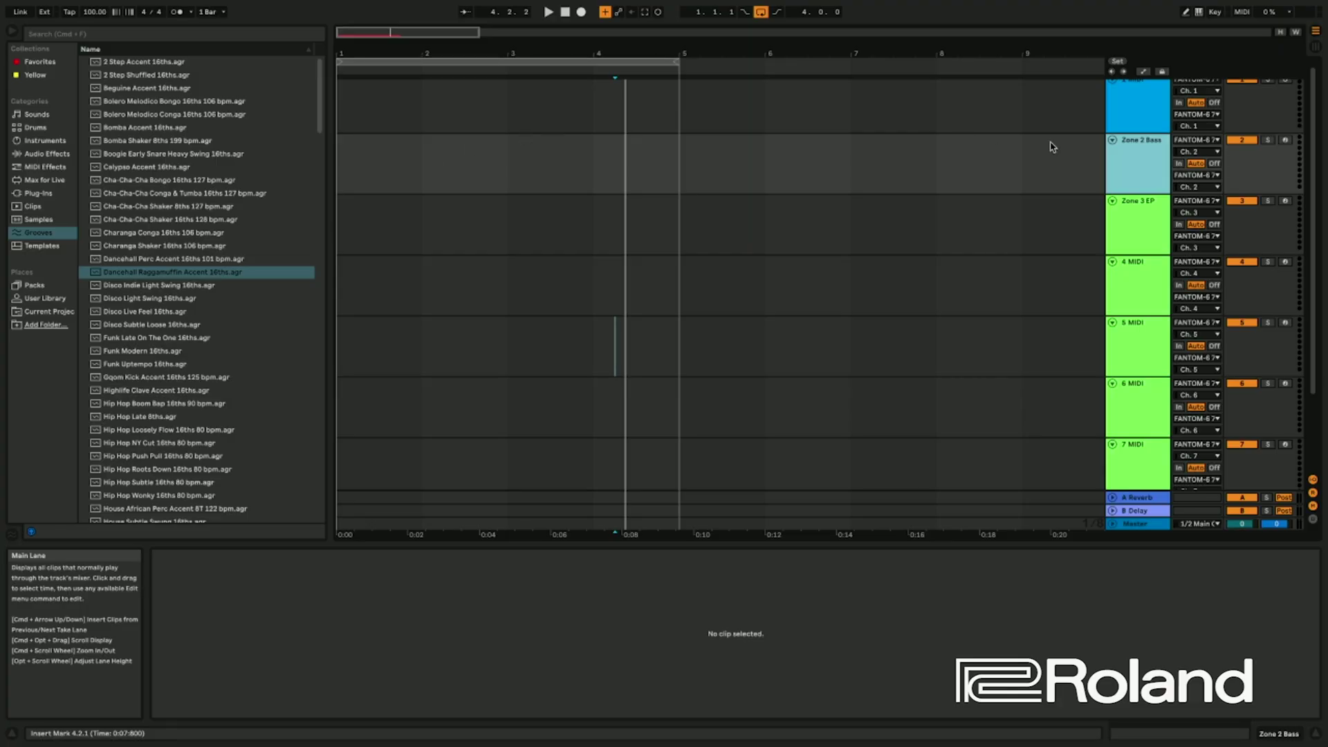
click(1286, 141)
scroll(1277, 188, down, 3)
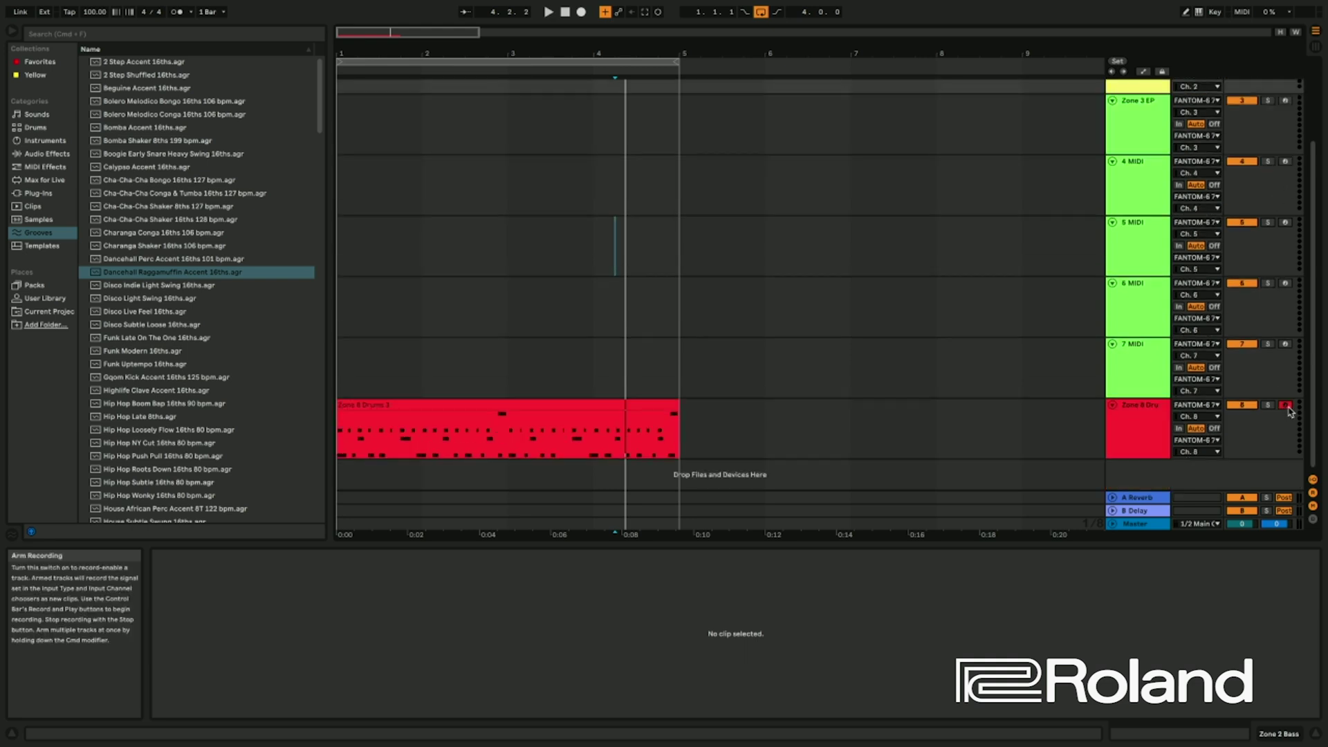
scroll(1273, 297, up, 3)
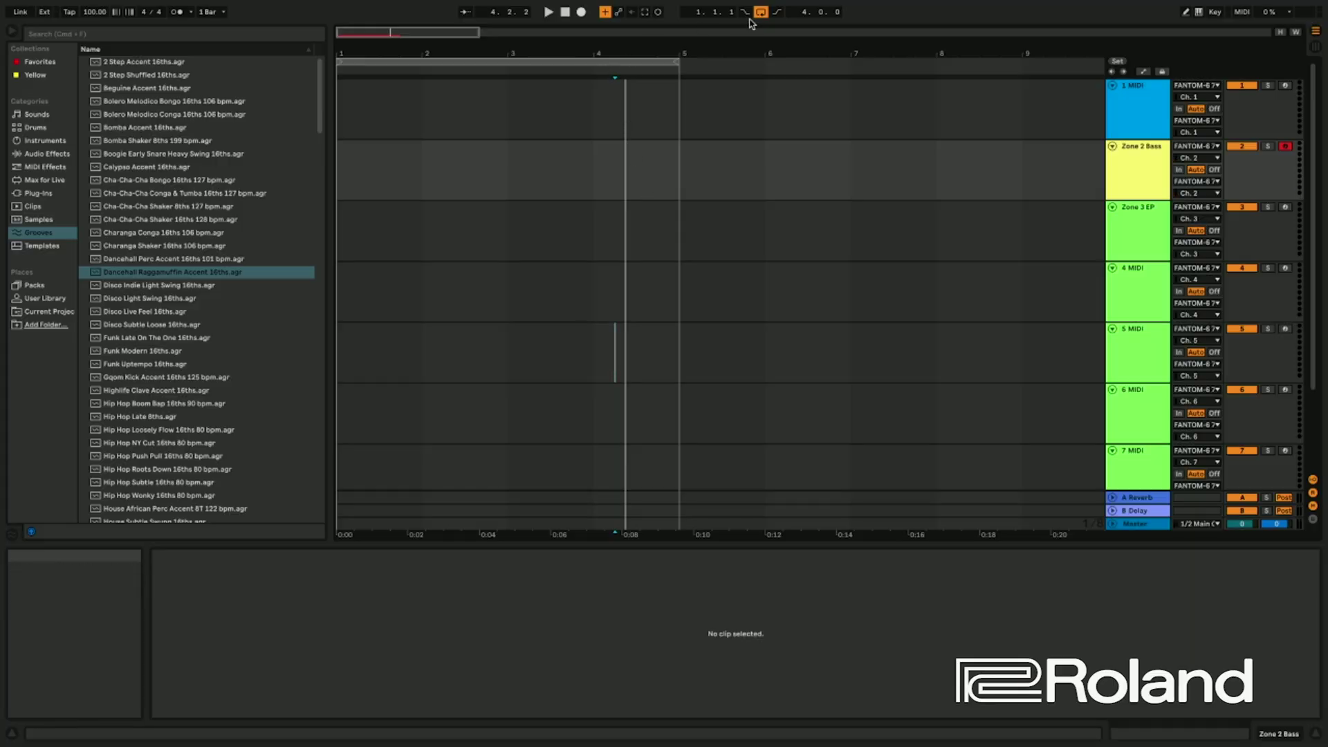
- Turn off looping and record the bass line from the Fantom to about bar 3.2.4
click(760, 12)
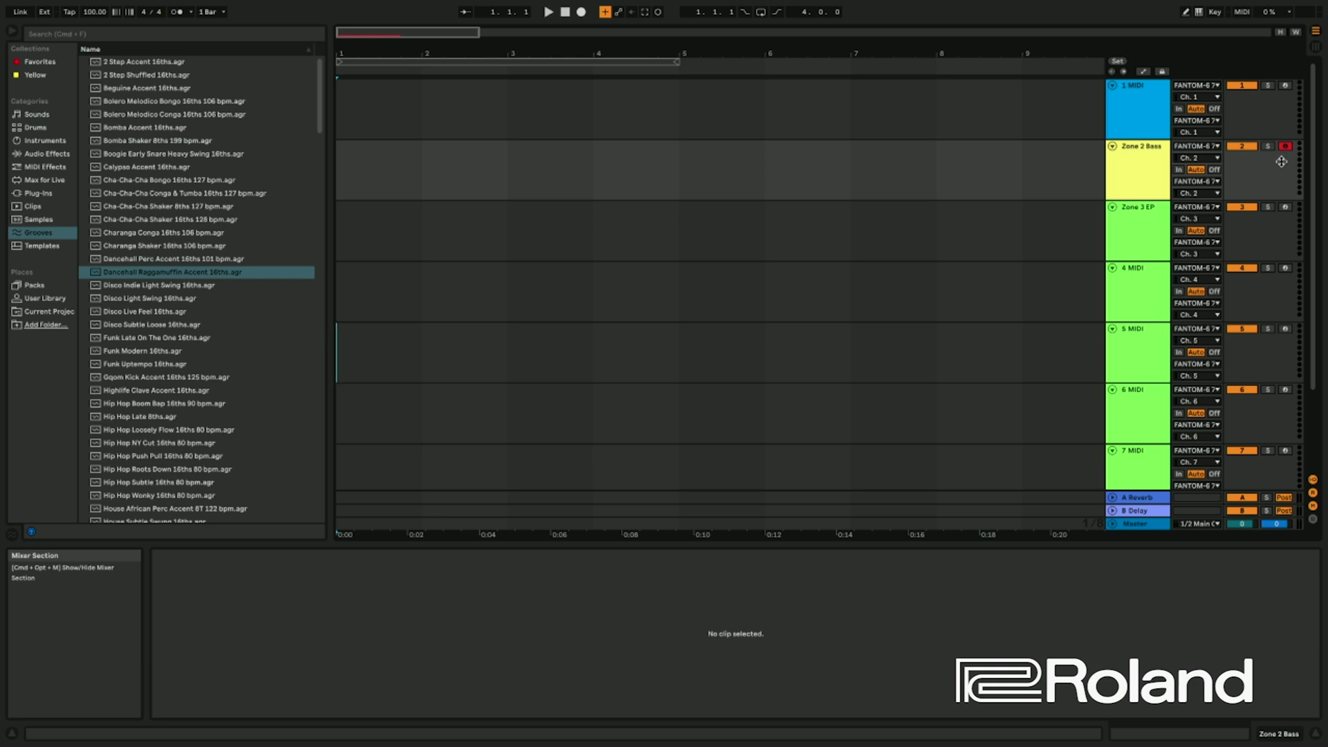
click(582, 13)
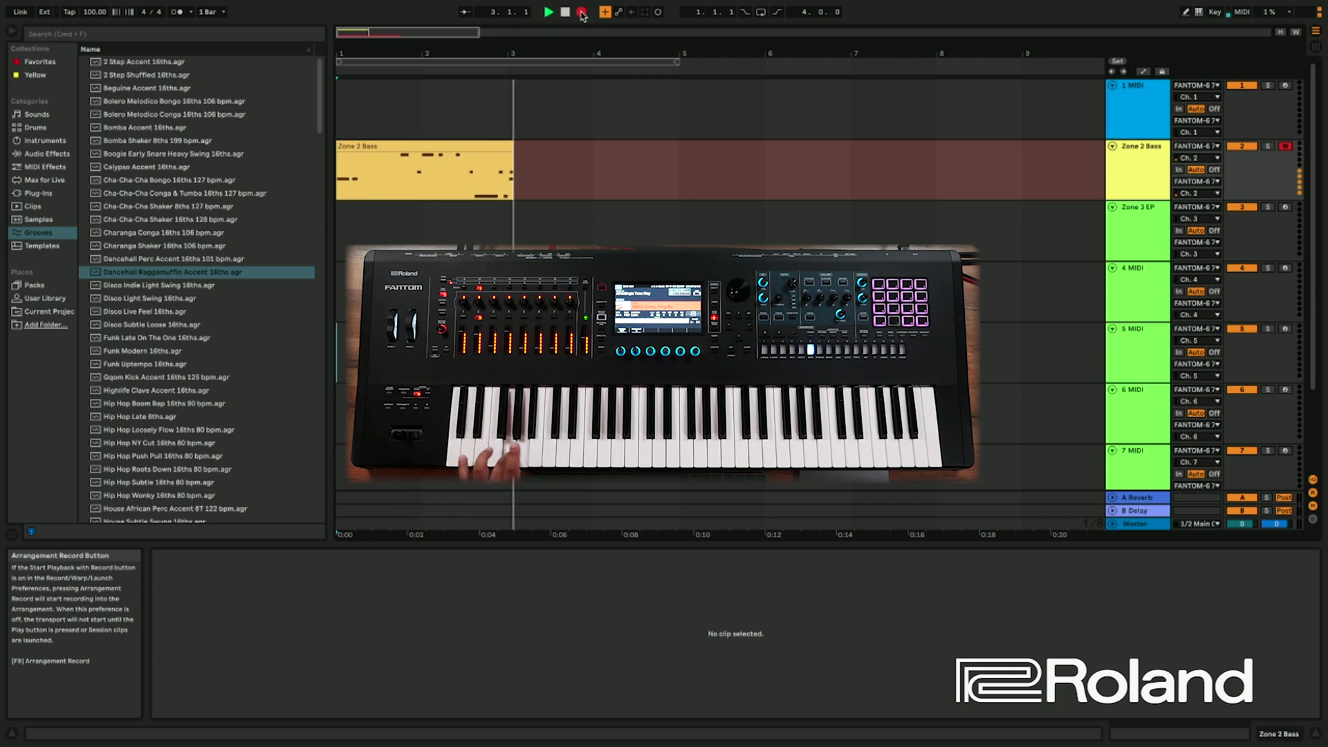
key(space)
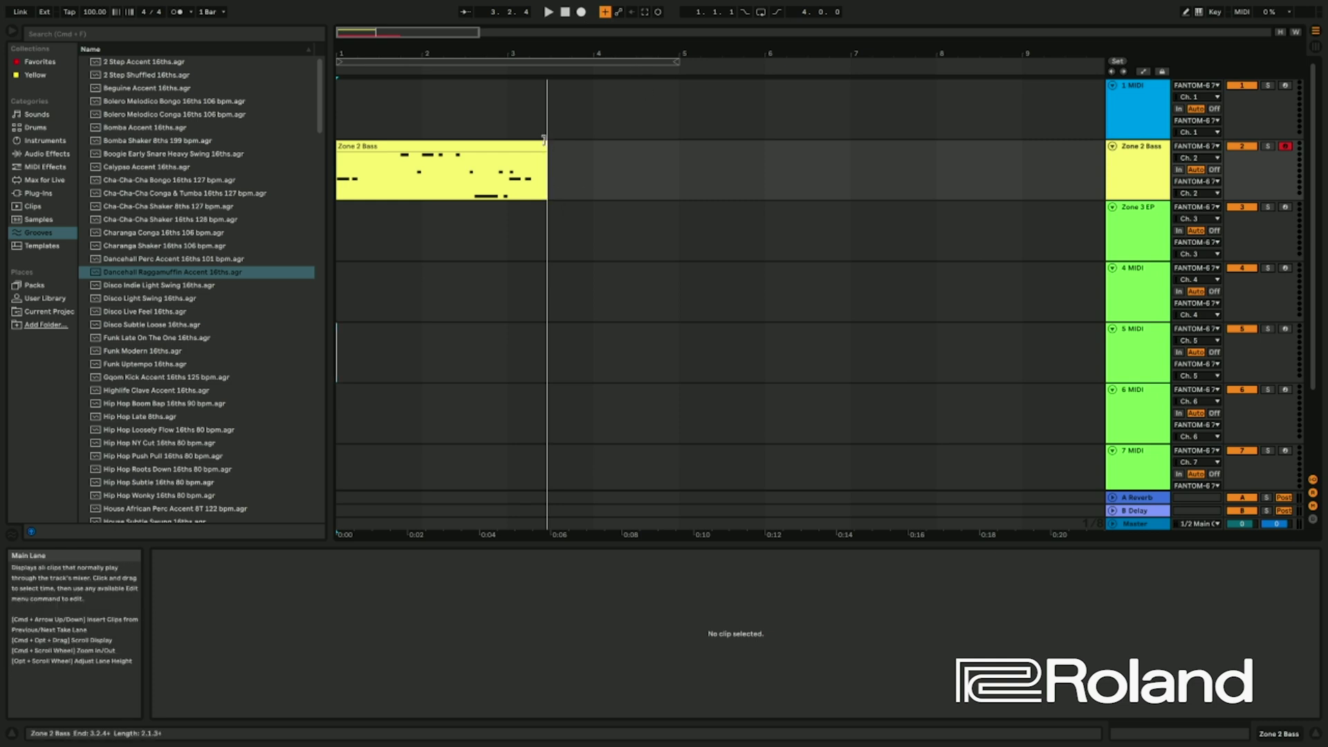
- Trim the Zone 2 Bass clip to end at bar 3, audition it and deselect its notes
drag(544, 140, 504, 142)
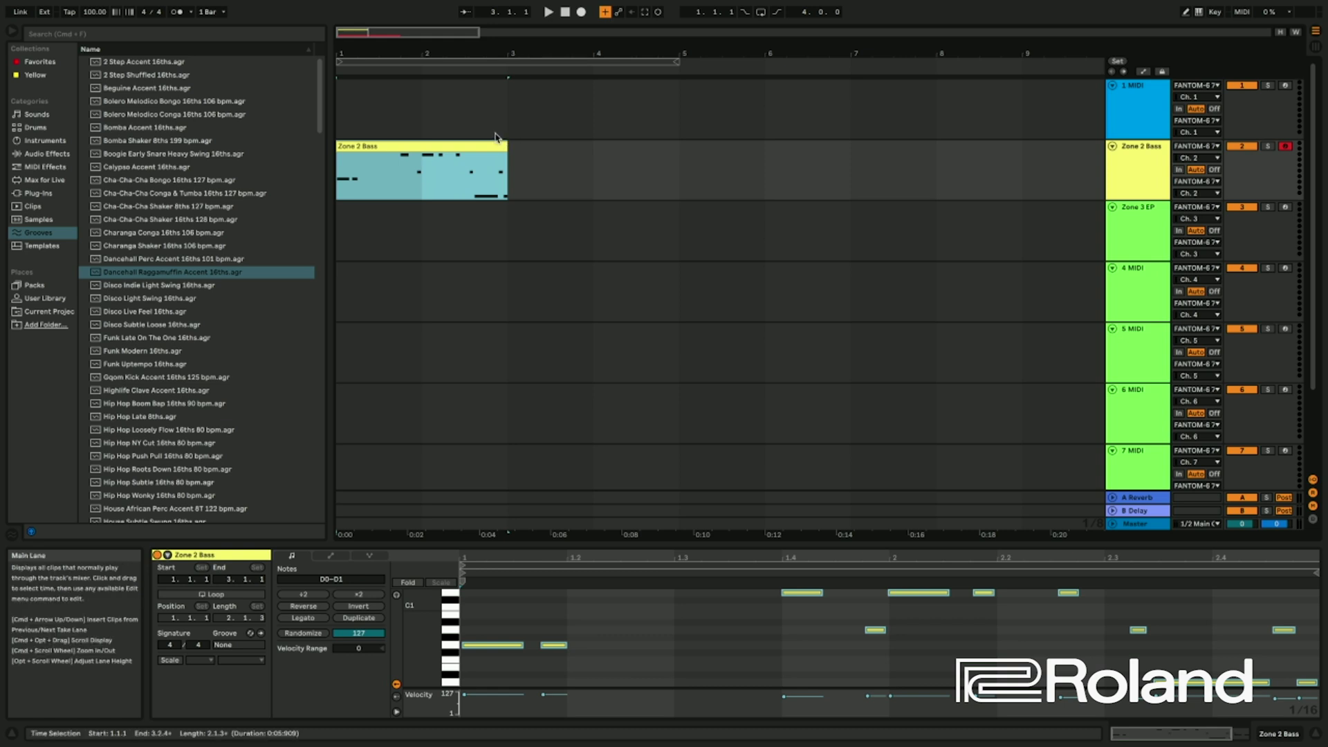
key(space)
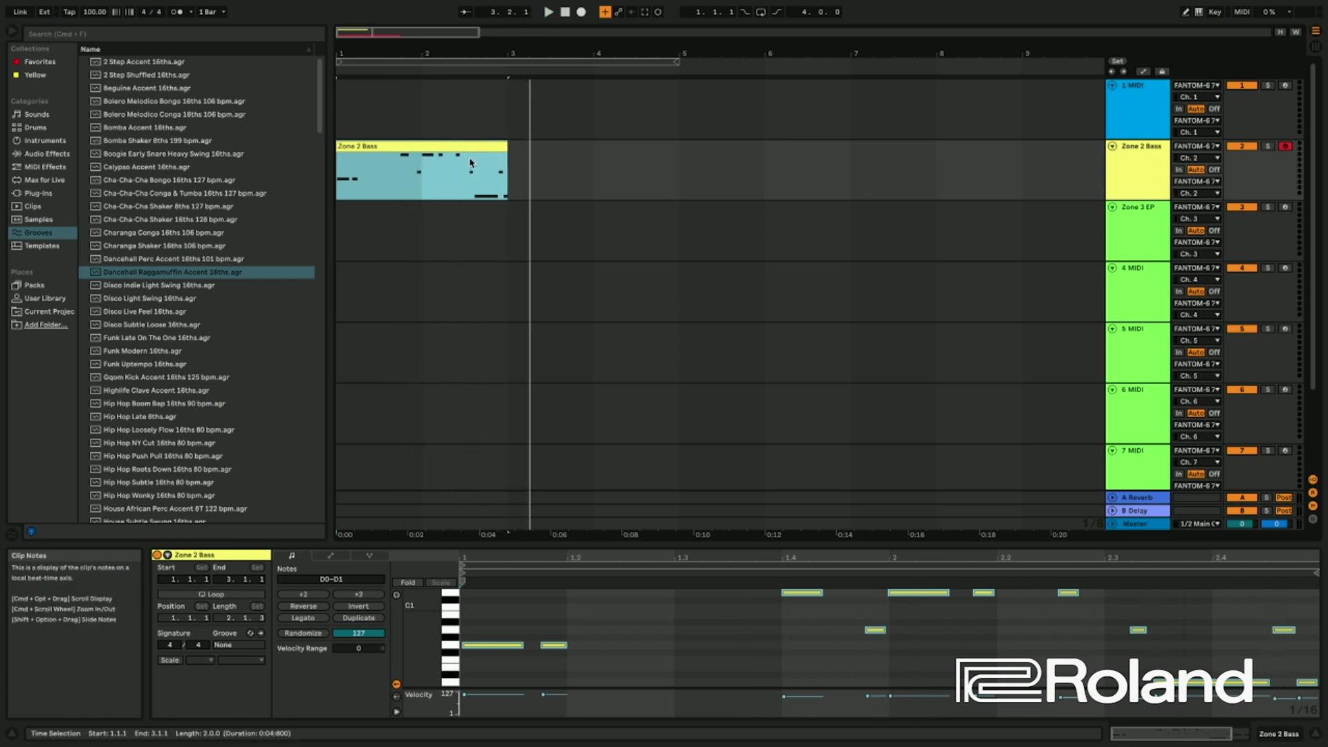
click(918, 617)
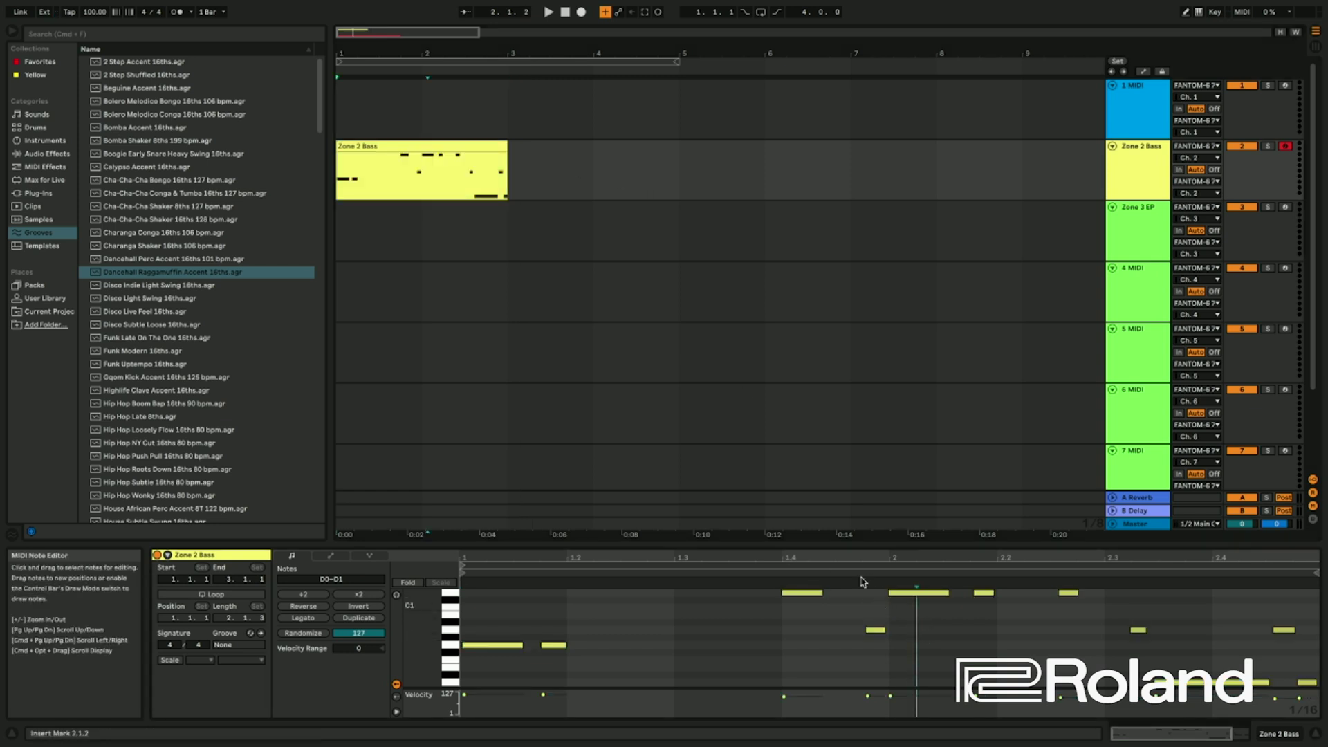
- Select the bass clip's D1 note at 2.2.3 and replay the arrangement from bar 1
key(space)
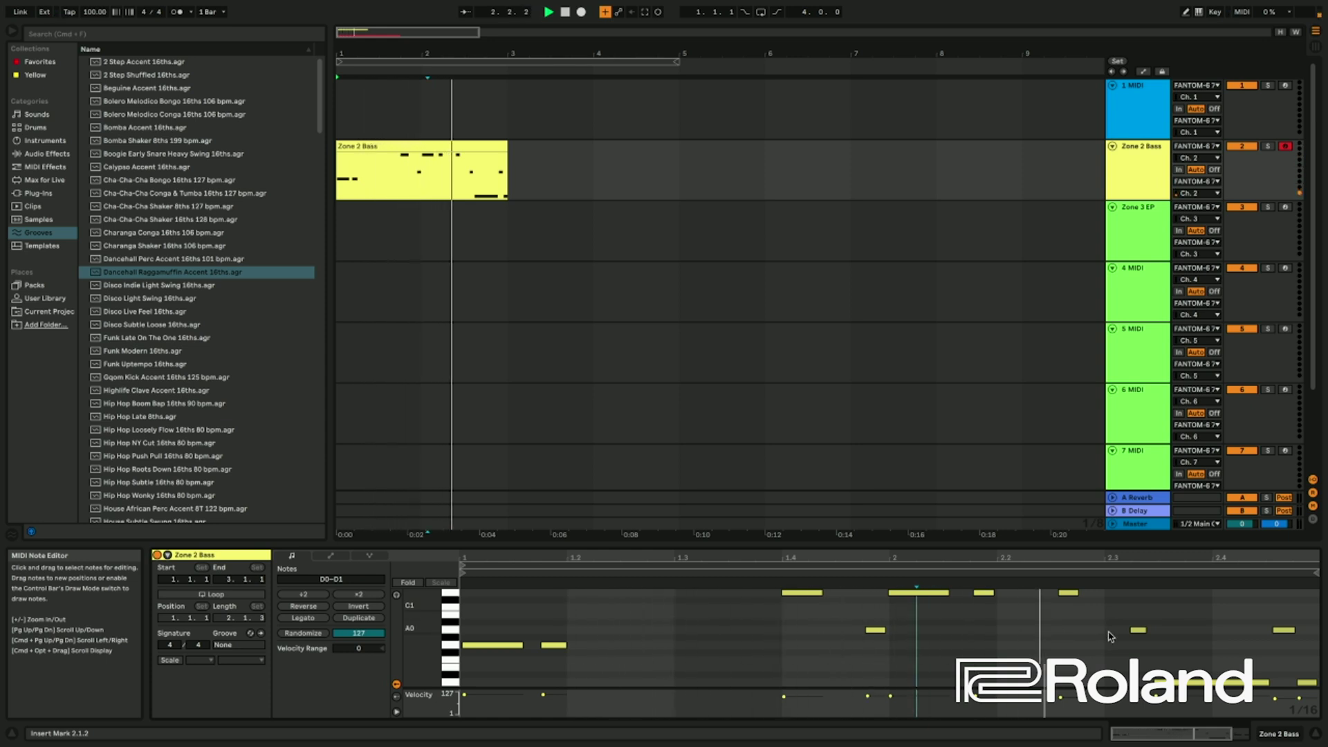
click(1069, 594)
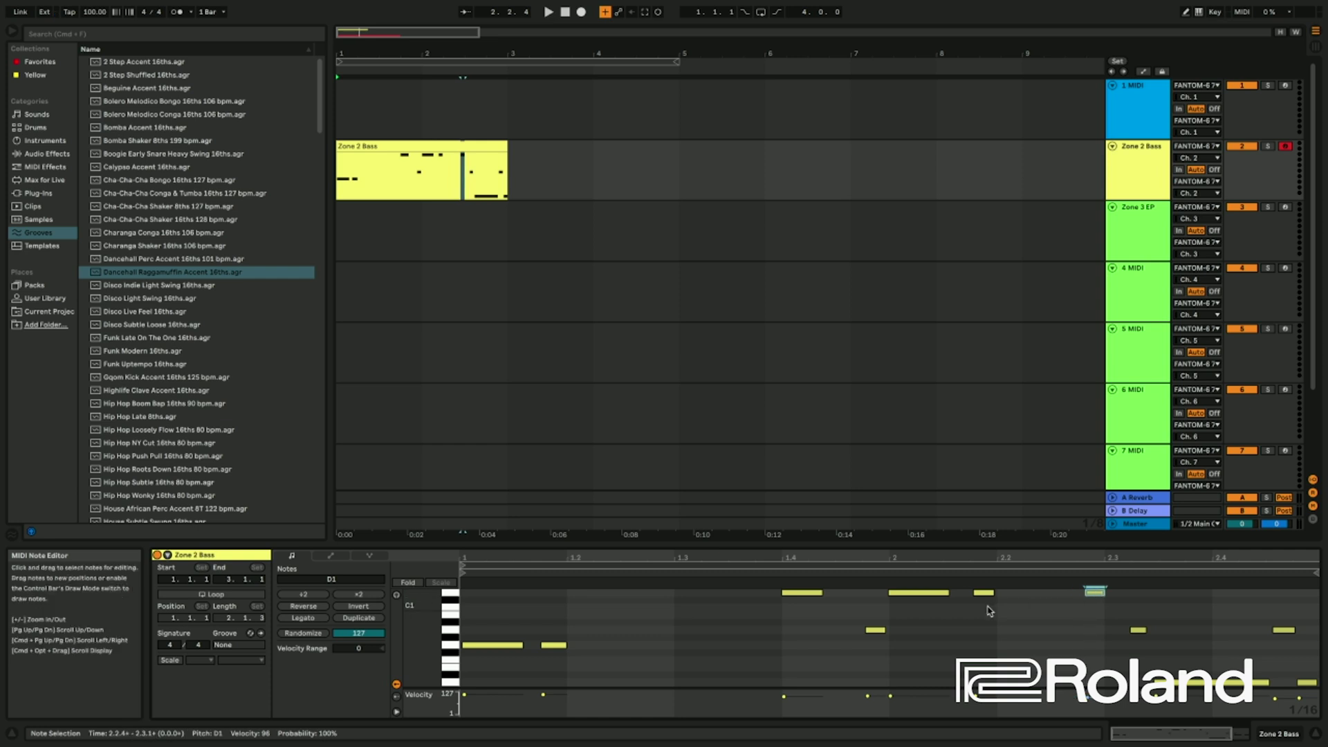
key(space)
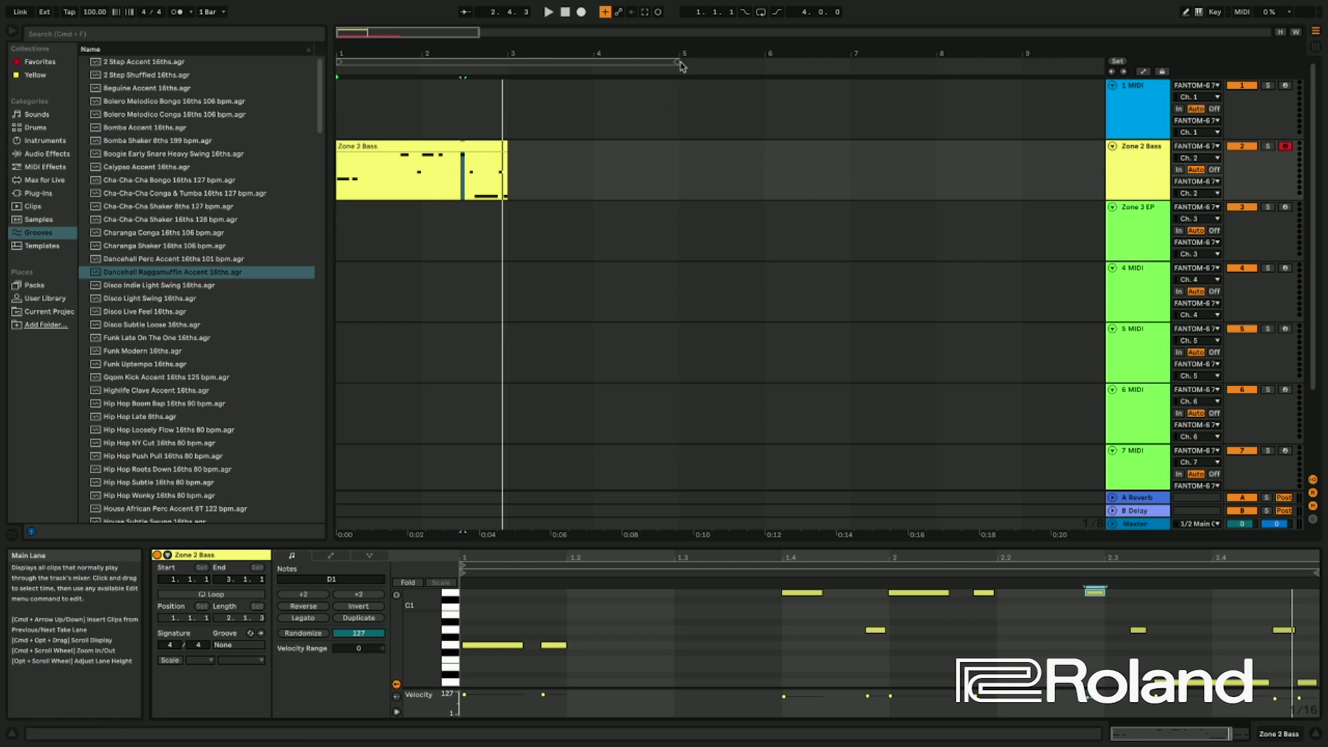
- Shorten the loop brace to bars 1–3 and fit all track heights into view
drag(677, 61, 512, 66)
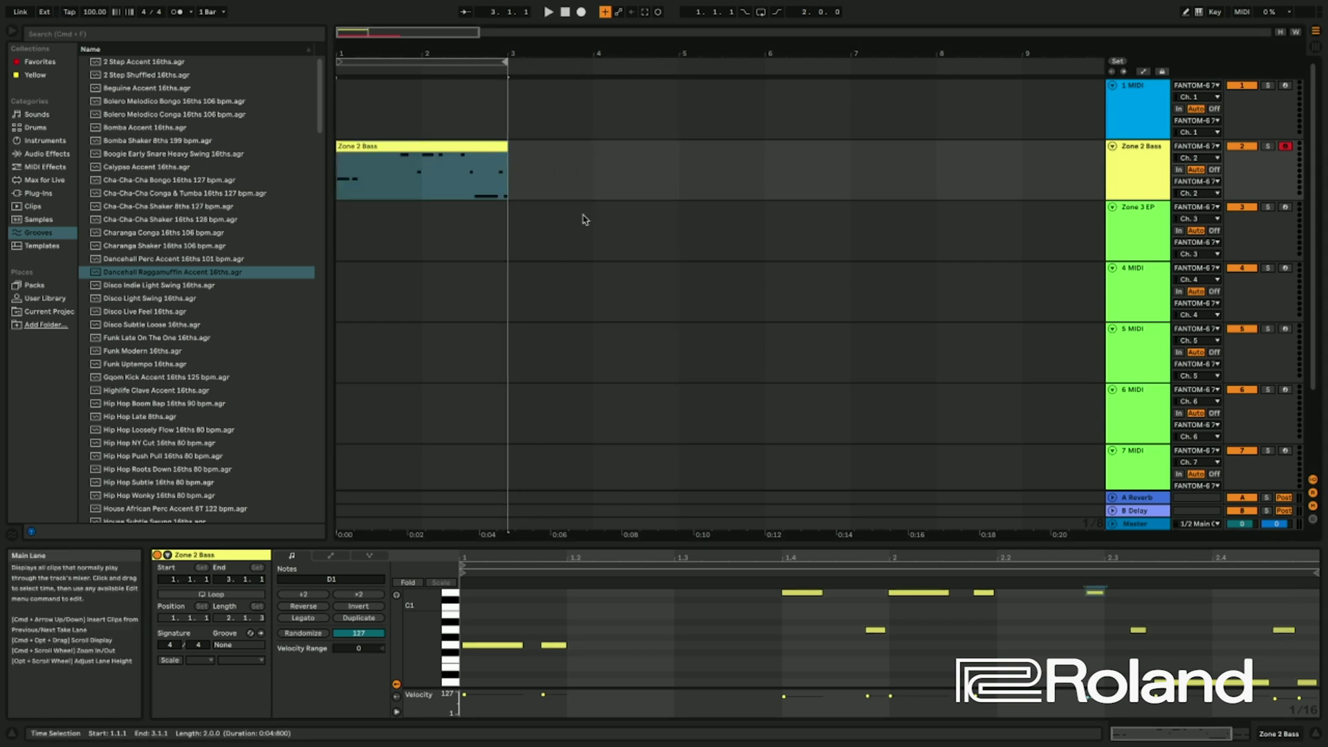
scroll(585, 219, right, 10)
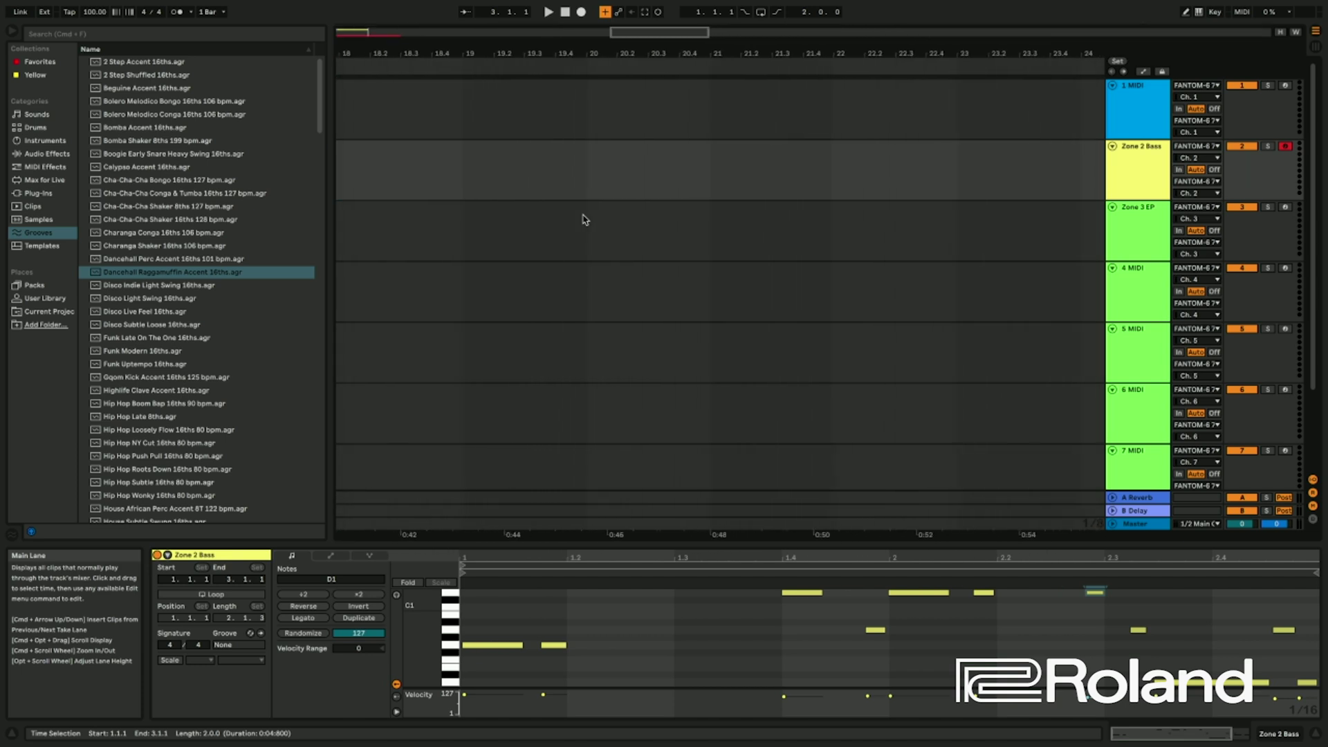
scroll(585, 220, left, 10)
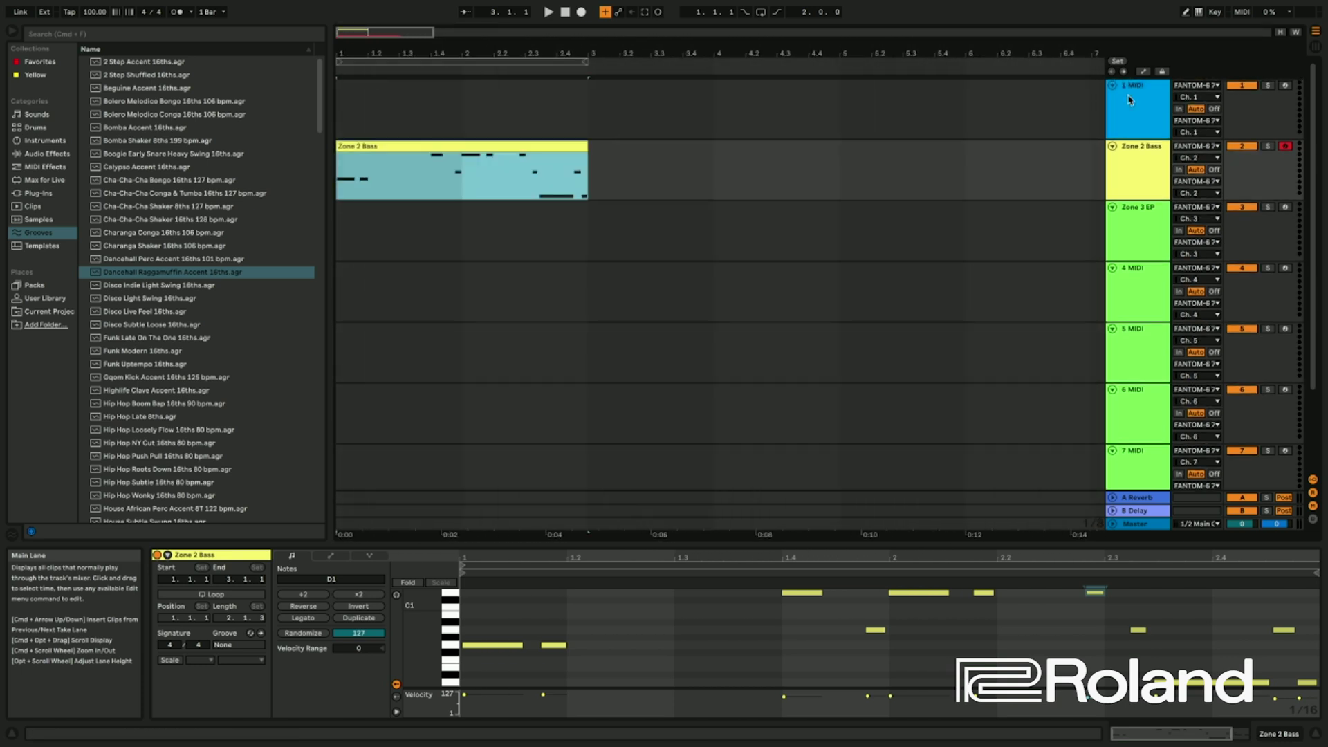
click(1281, 33)
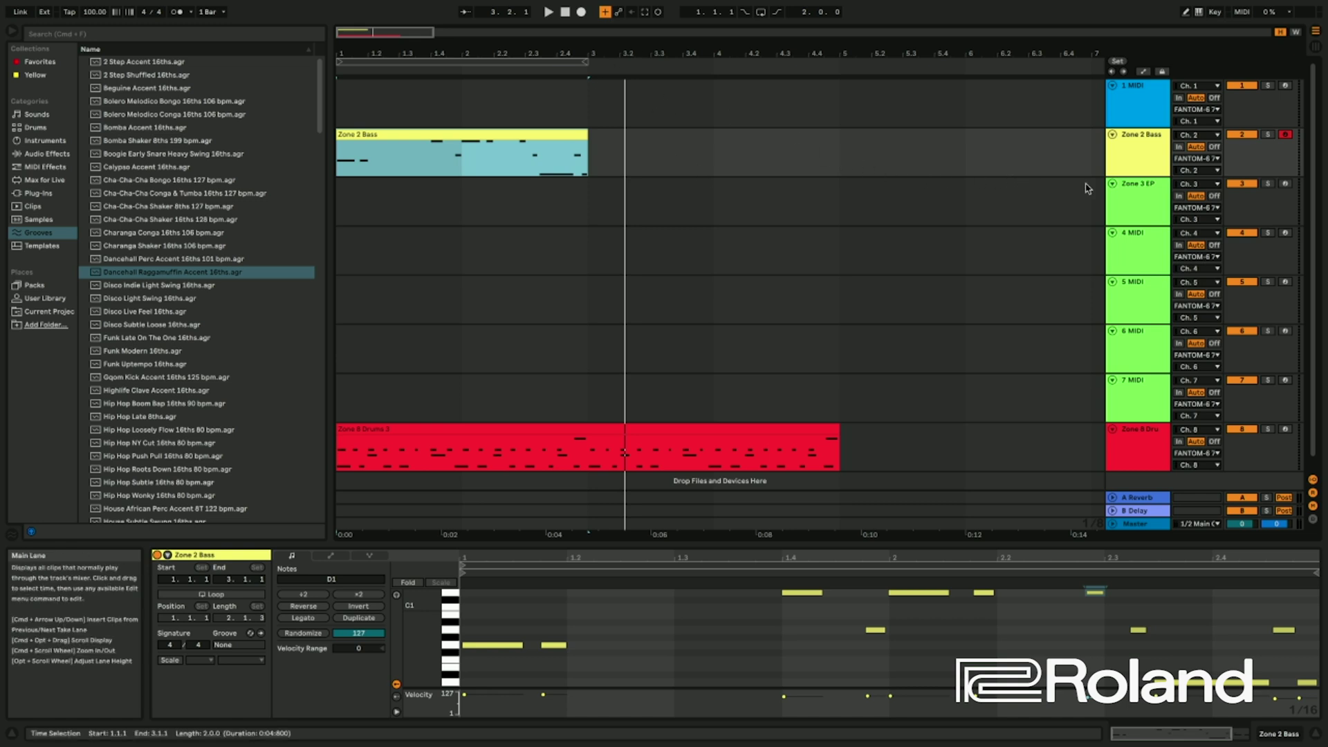
- Arm the Zone 3 EP track for recording
click(1141, 200)
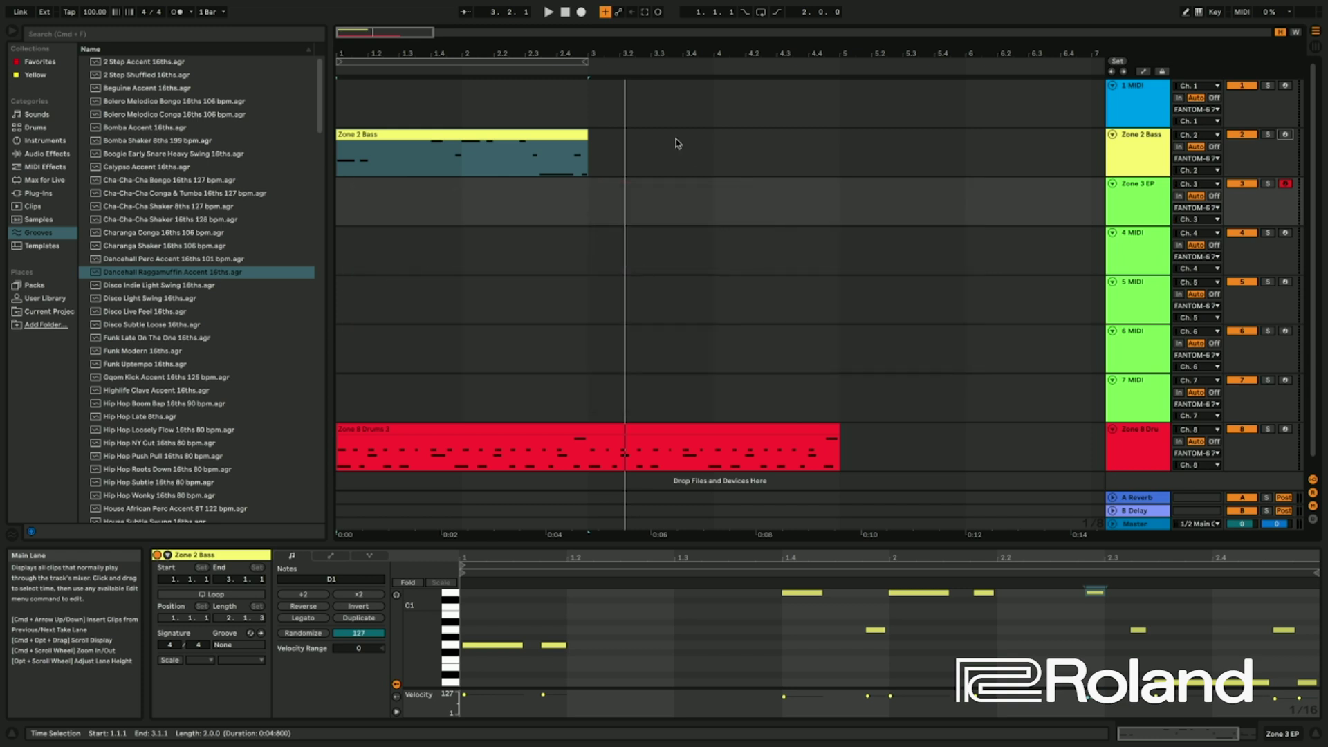
- Return to the song start and record a Zone 3 EP chord clip from the Fantom
click(566, 13)
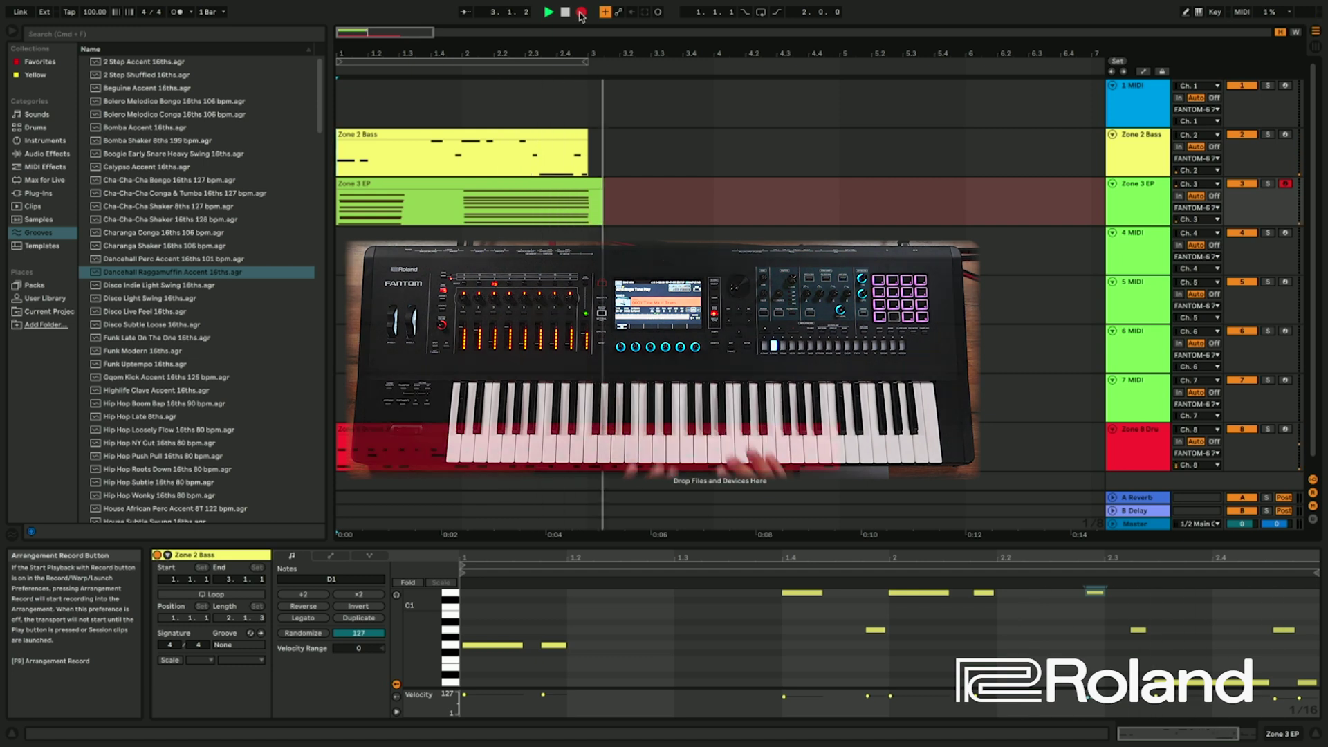
key(space)
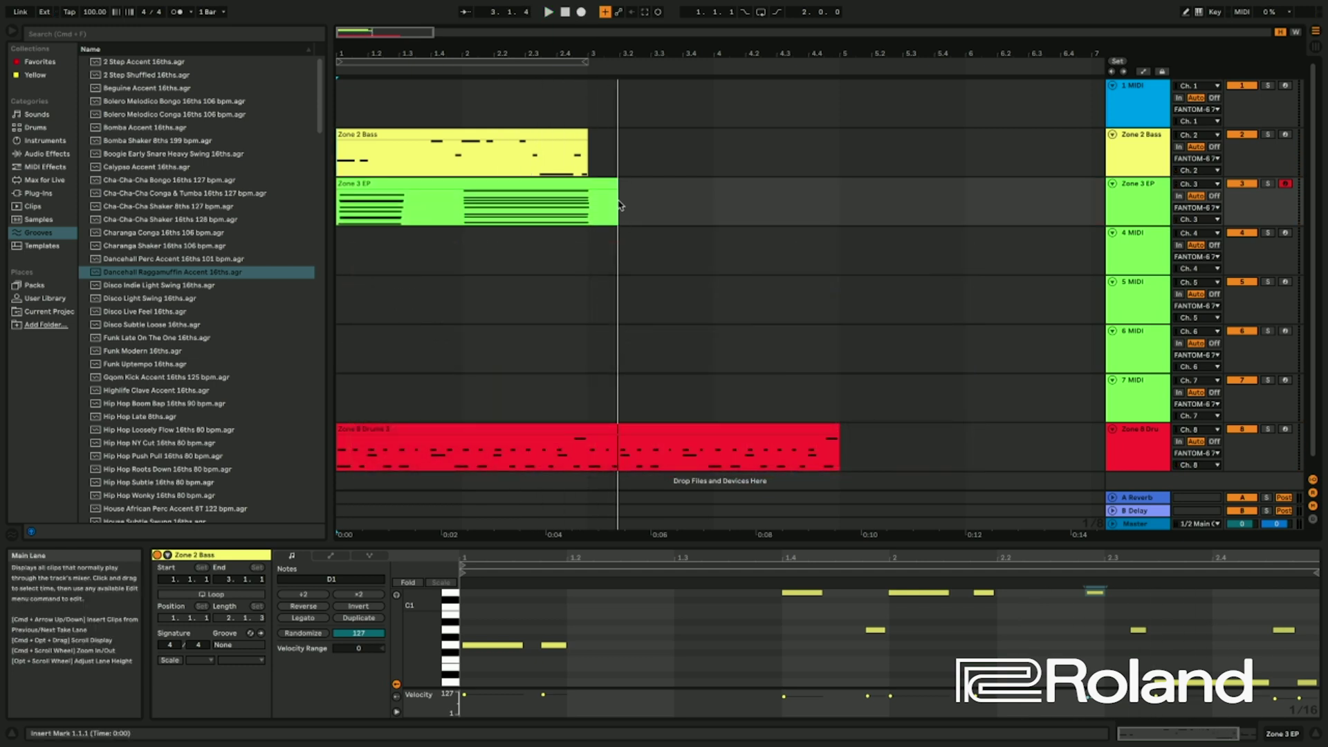
- Trim the Zone 3 EP clip to end at bar 3, then turn on the arrangement loop
drag(619, 183, 589, 184)
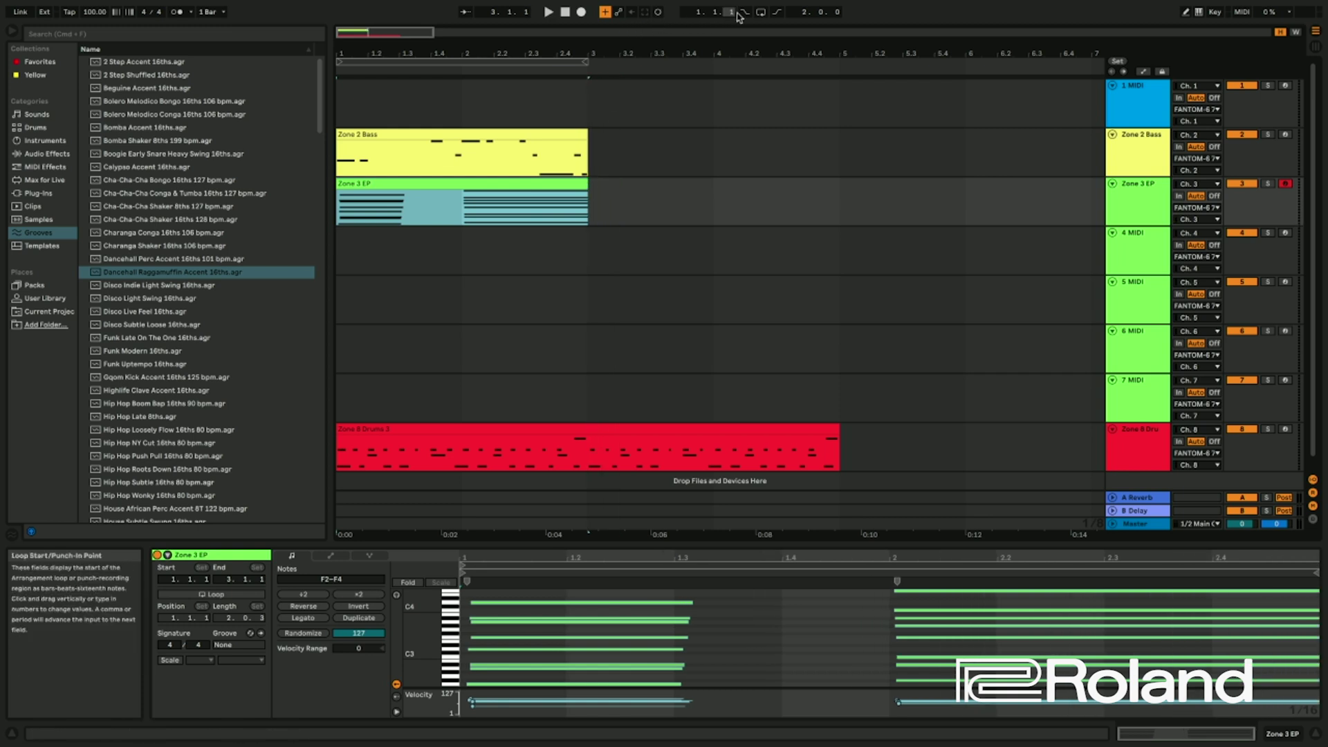
click(761, 14)
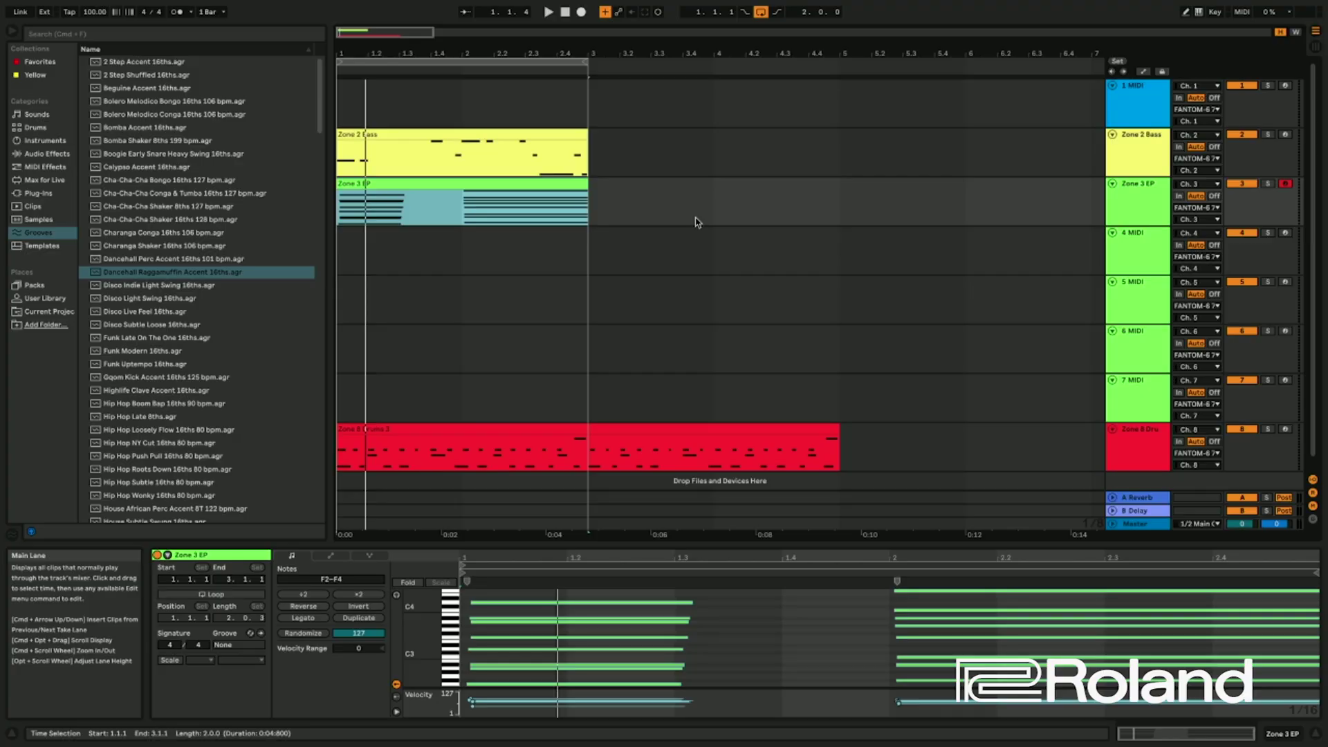
key(Tab)
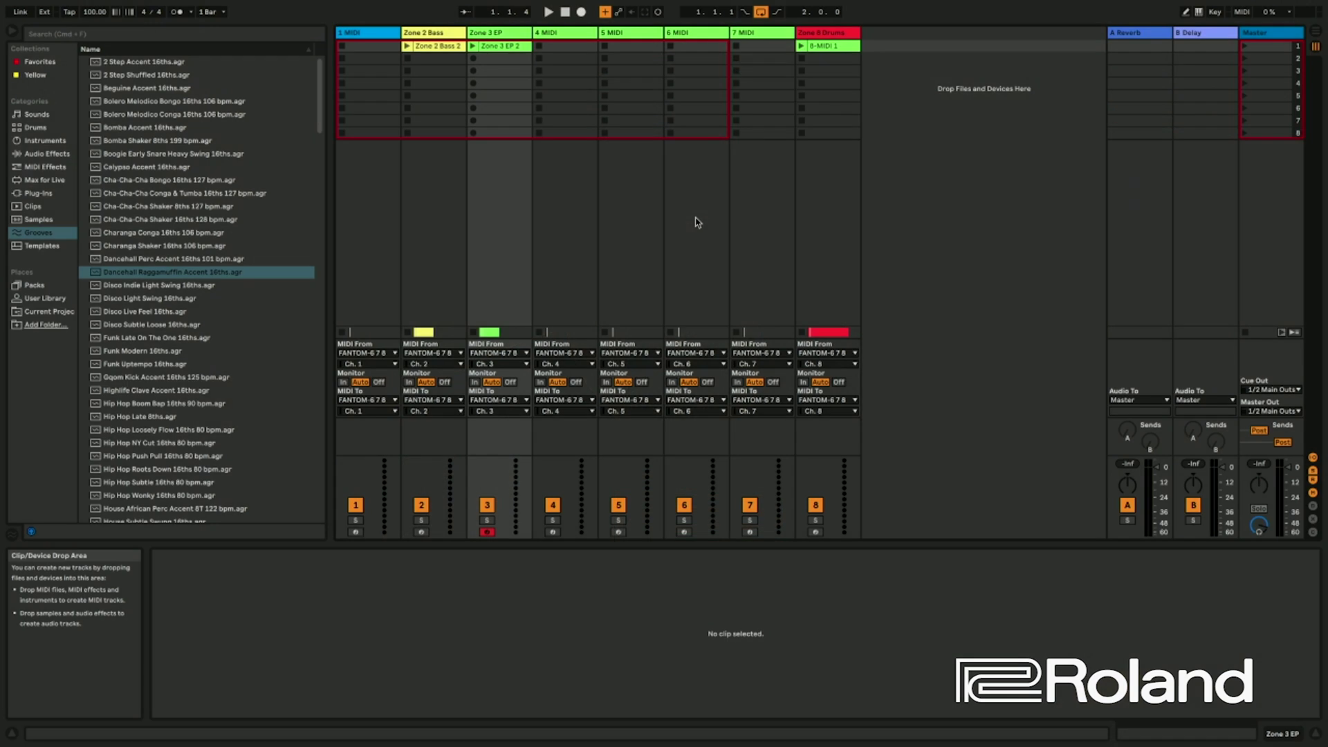
key(Tab)
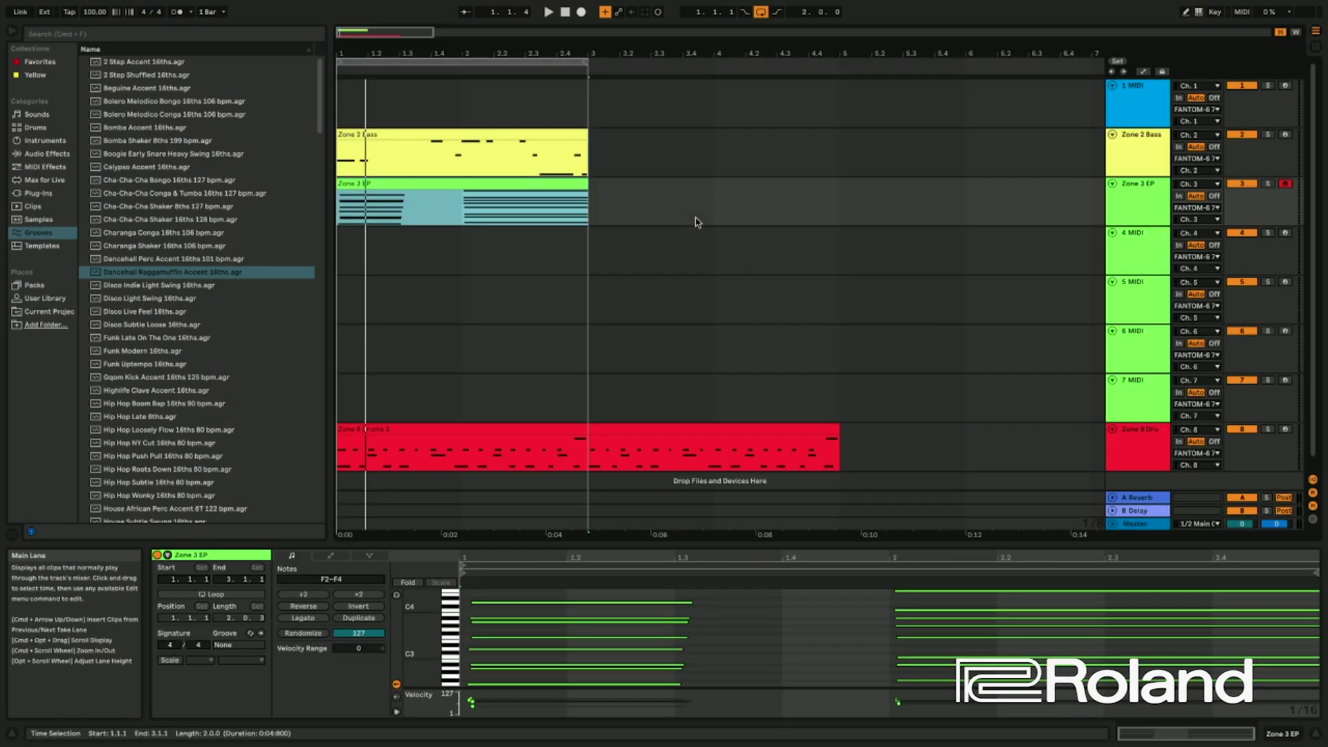